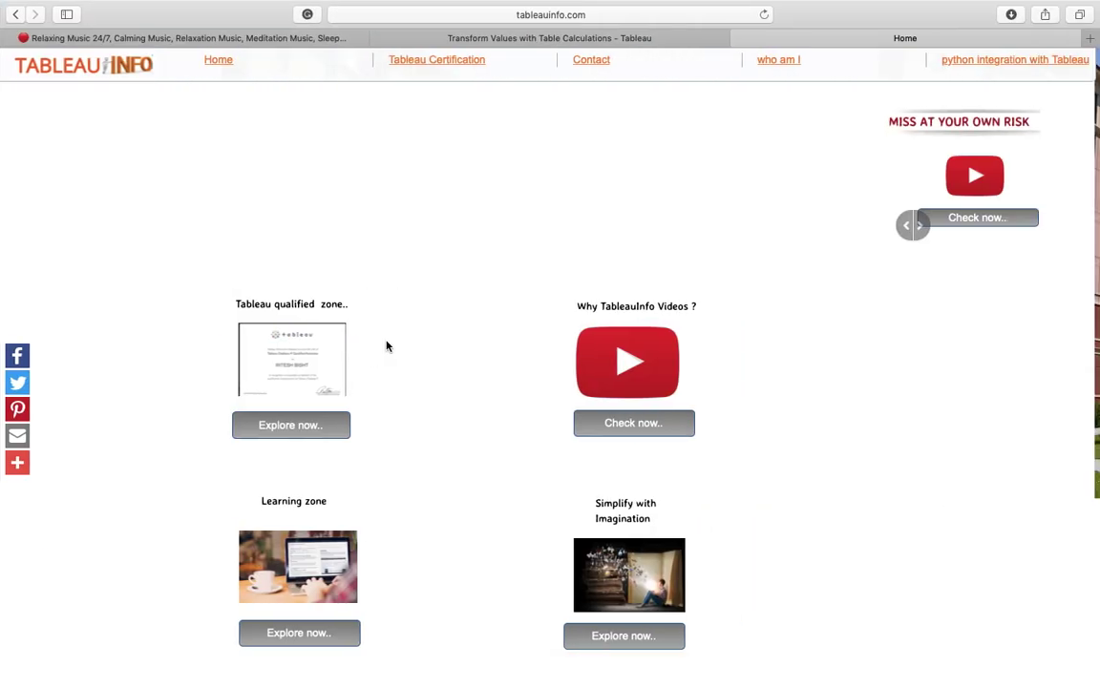
{"action": "key", "text": "super+Tab"}
{"action": "key", "text": "super+Tab"}
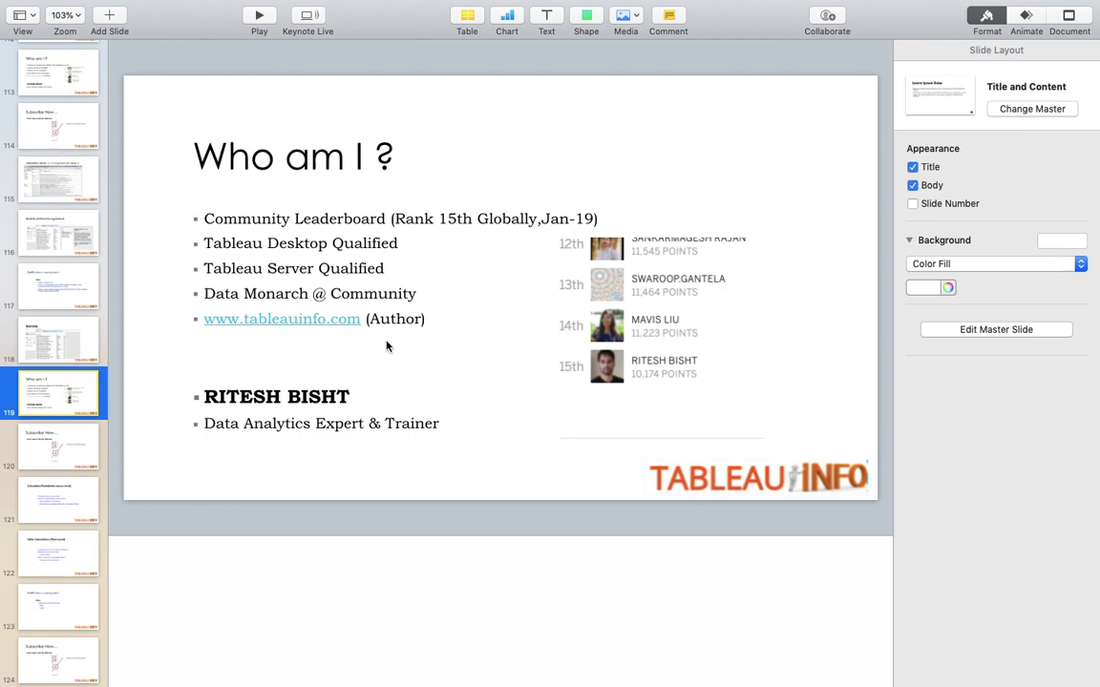
Step: Present the Keynote slideshow and move to the Calculated Fields (Data source level) slide
{"action": "left_click", "coordinate": [259, 15]}
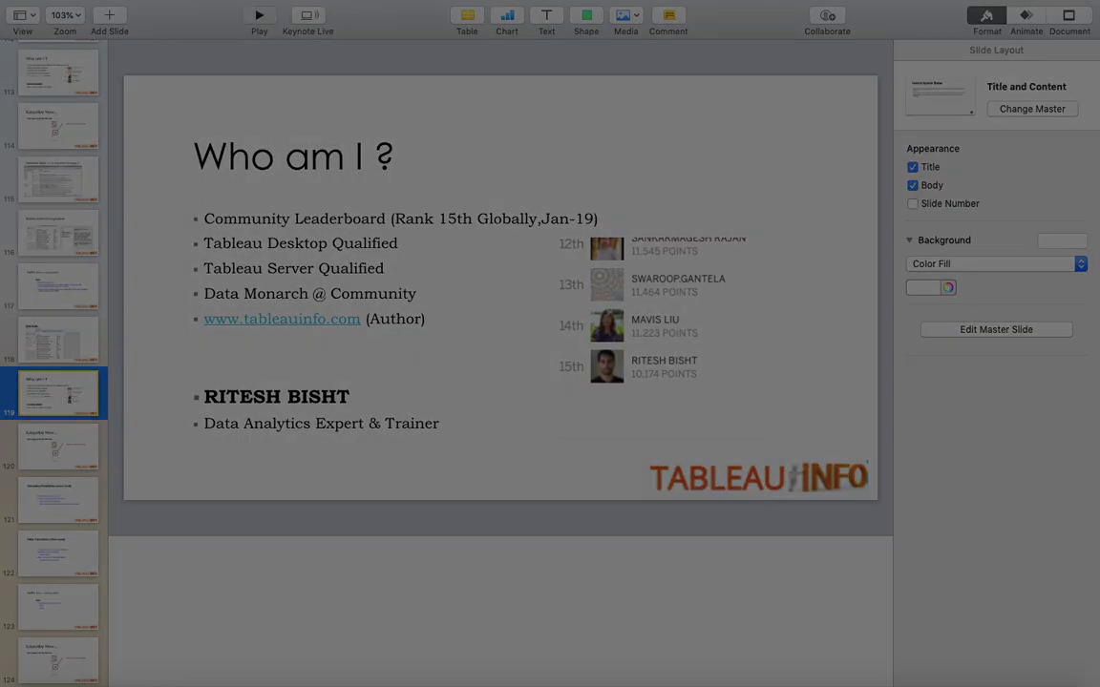
{"action": "key", "text": "Right"}
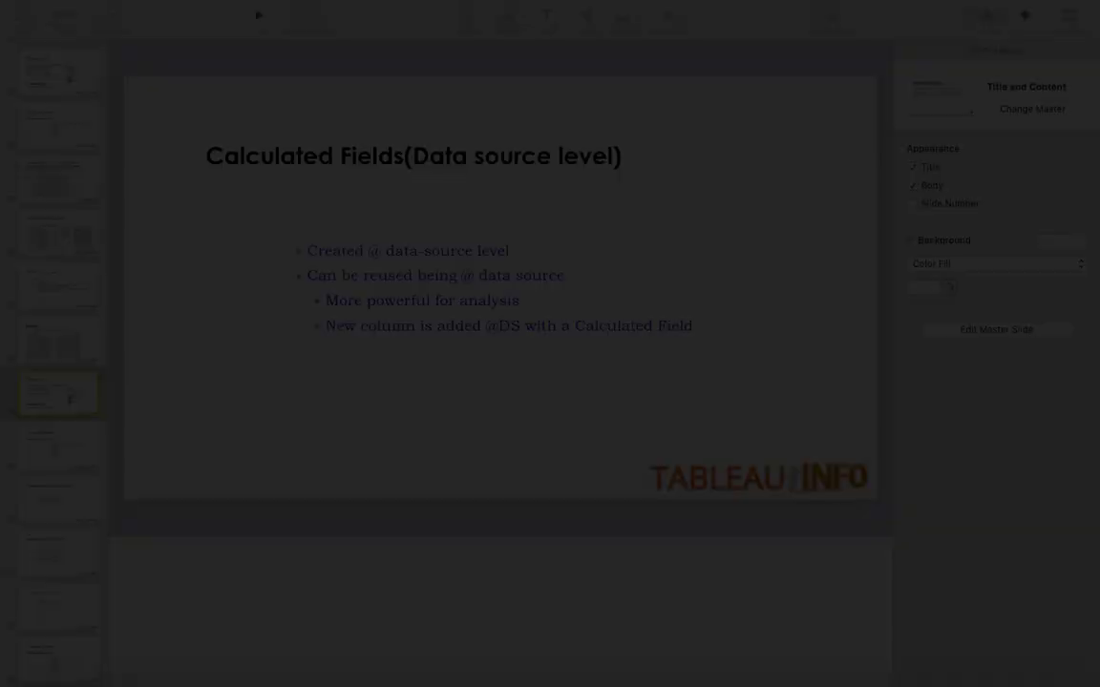
{"action": "key", "text": "super+Tab"}
{"action": "key", "text": "super+Tab"}
{"action": "key", "text": "super+Tab"}
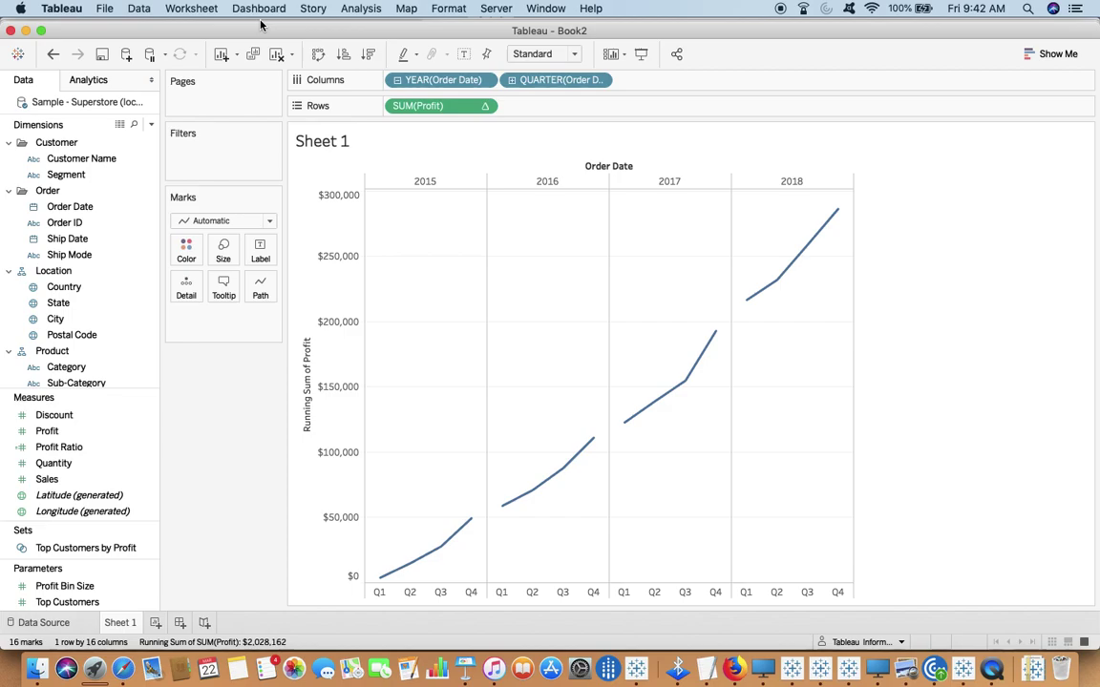
{"action": "key", "text": "super+Tab"}
{"action": "key", "text": "Up"}
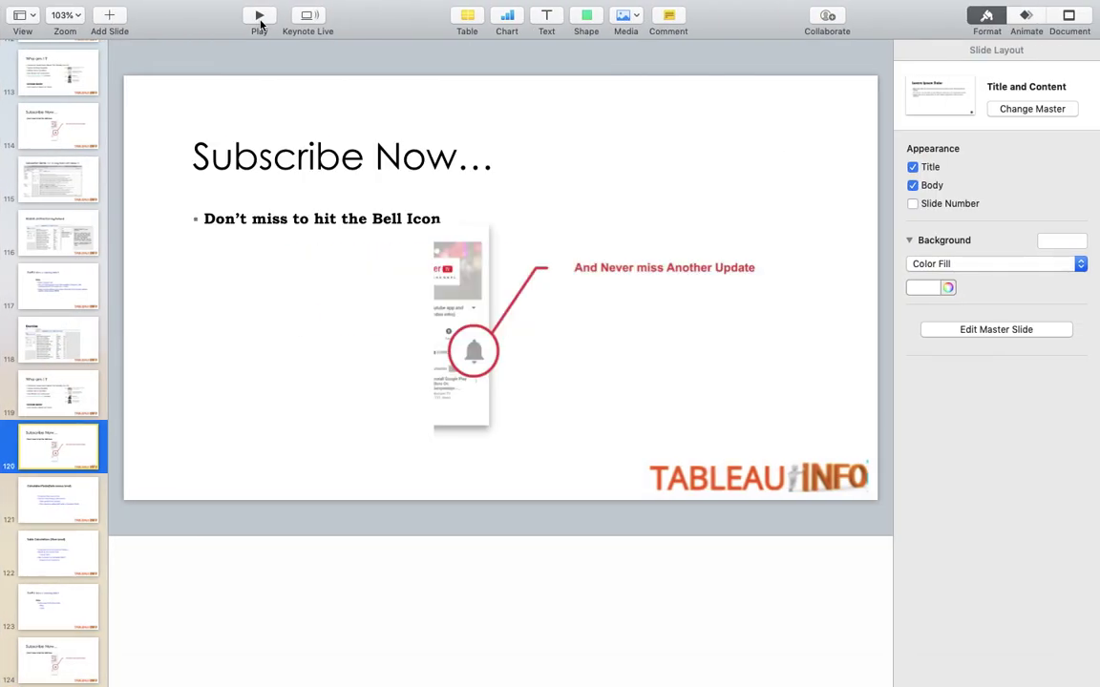
{"action": "key", "text": "Down"}
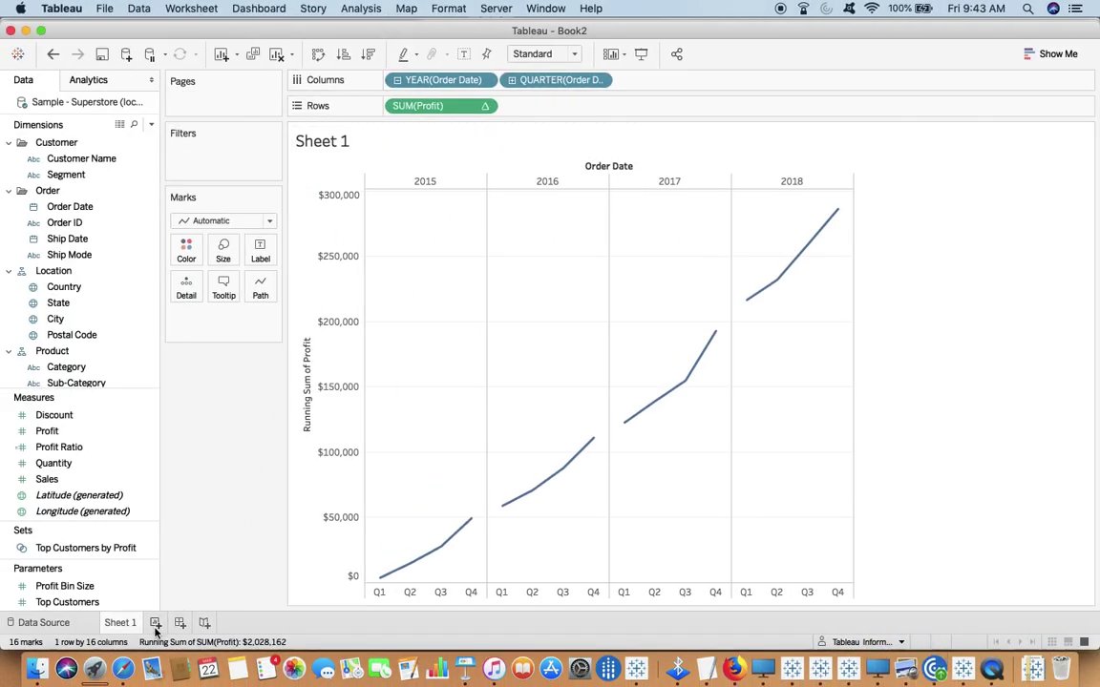
Step: Duplicate Sheet 1 and remove SUM(Profit) from the copy's Rows shelf
{"action": "right_click", "coordinate": [114, 625]}
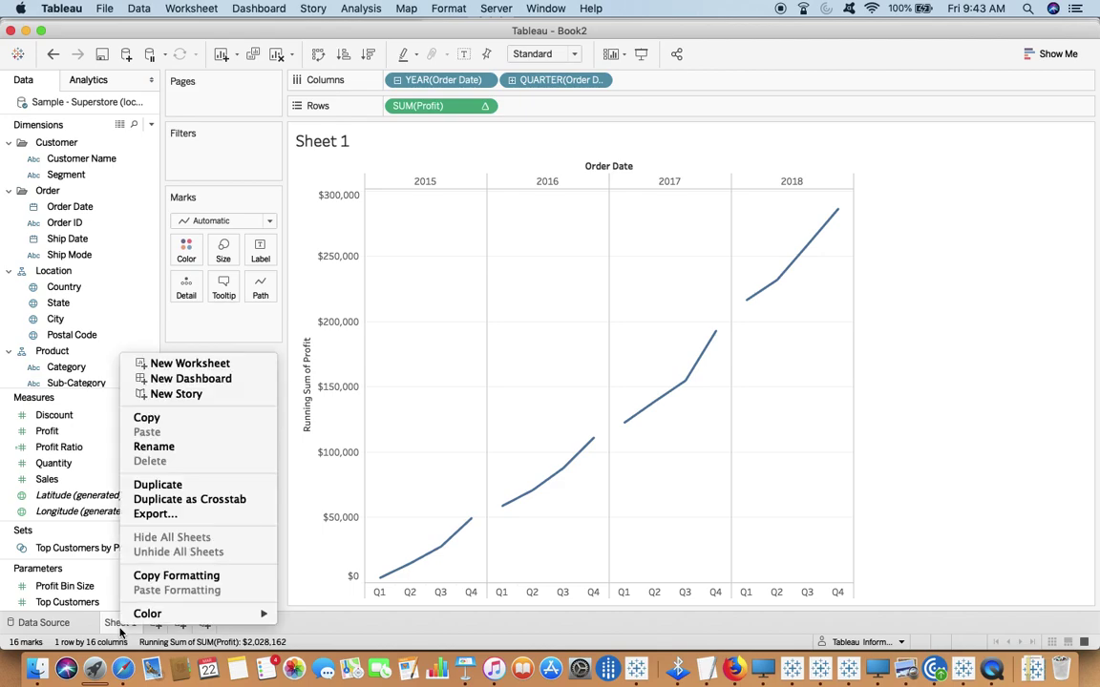
{"action": "left_click", "coordinate": [168, 487]}
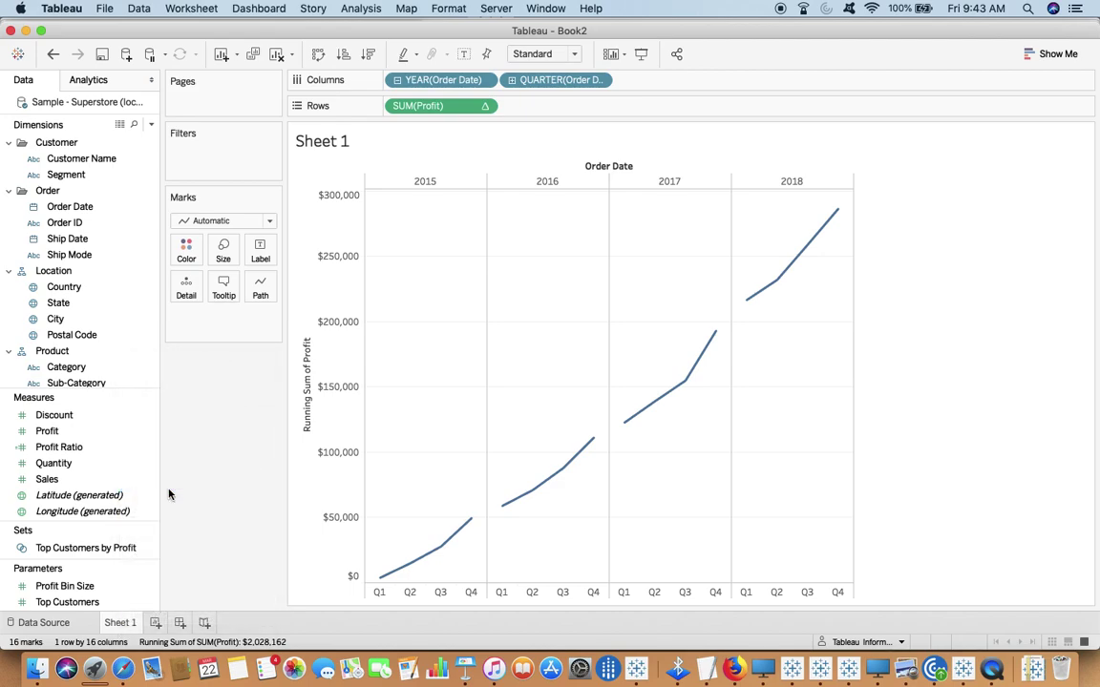
{"action": "left_click", "coordinate": [485, 107]}
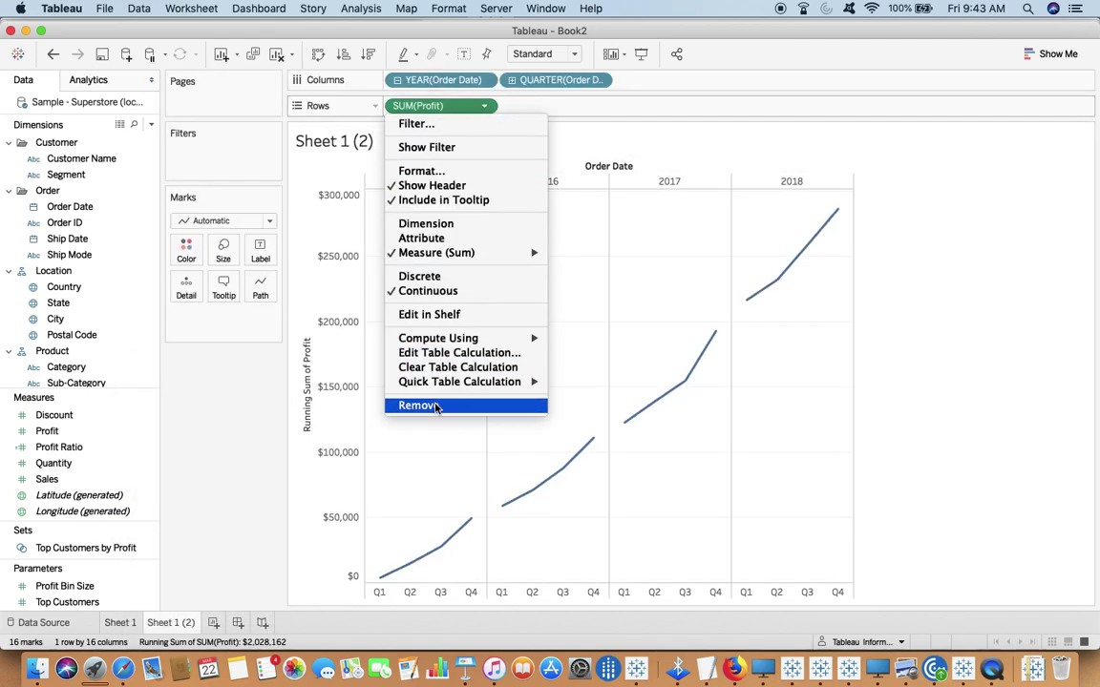
{"action": "left_click", "coordinate": [435, 408]}
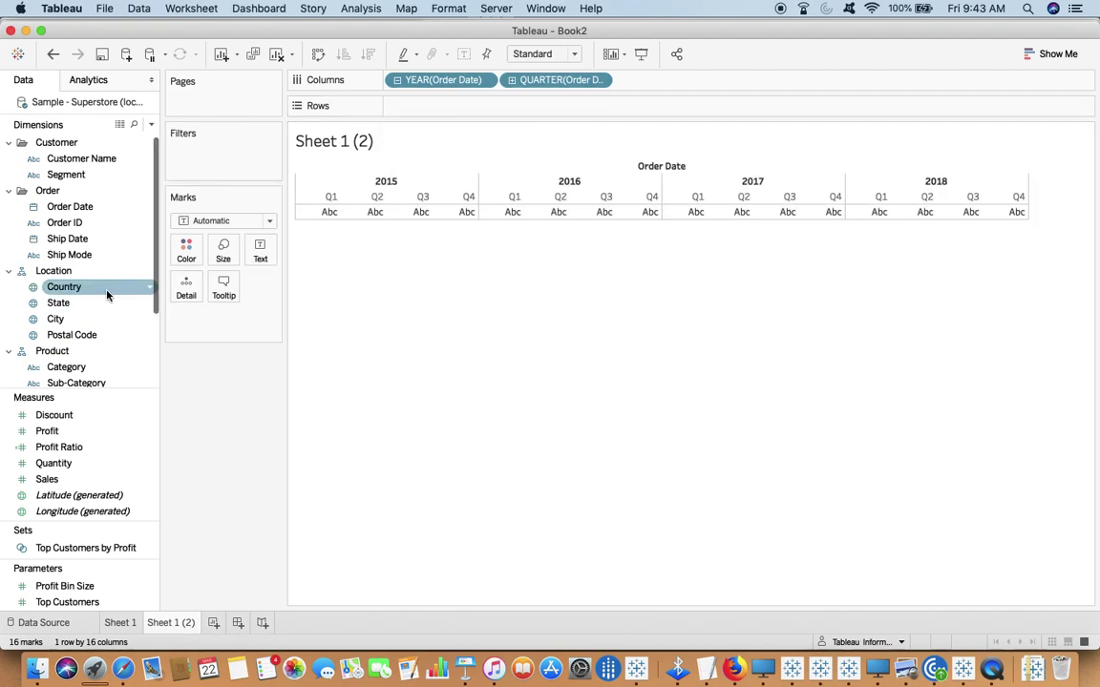
Step: Create a calculated field with the formula sum([Sales])
{"action": "right_click", "coordinate": [107, 295]}
{"action": "mouse_move", "coordinate": [143, 406]}
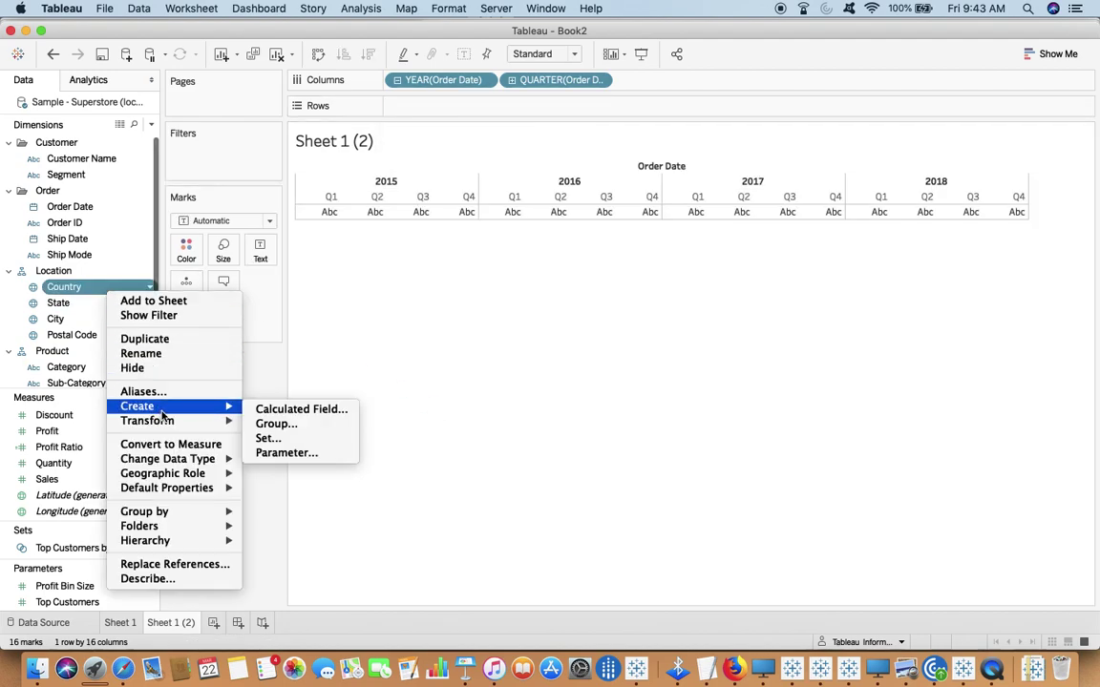
{"action": "left_click", "coordinate": [297, 409]}
{"action": "left_click_drag", "start_coordinate": [211, 363], "coordinate": [262, 366]}
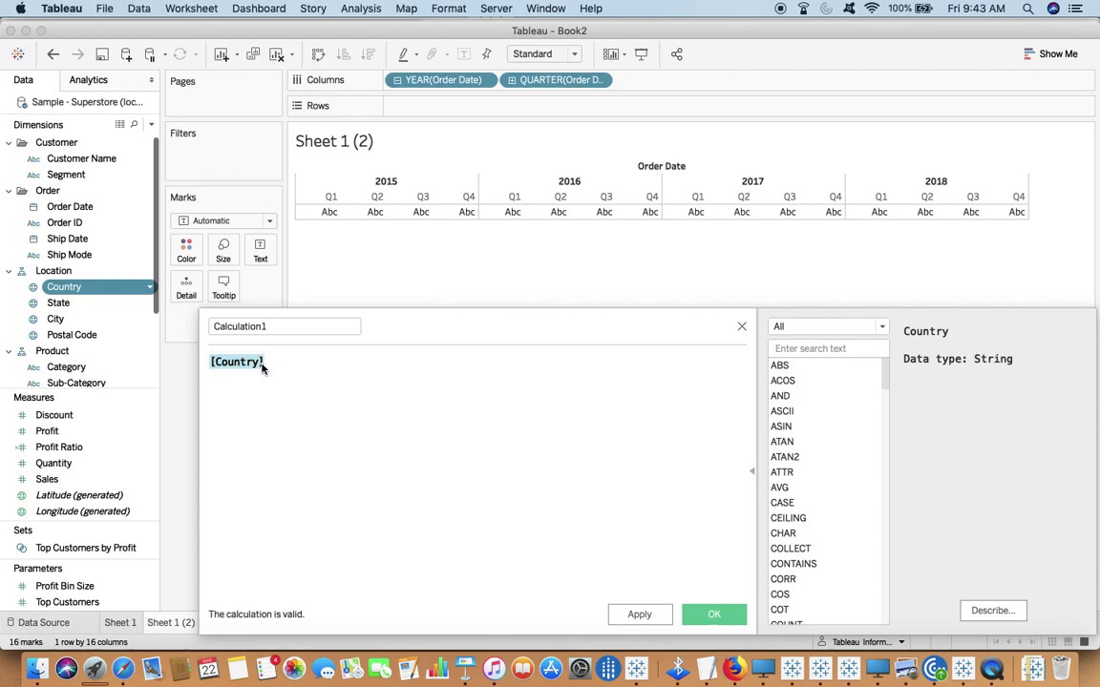
{"action": "type", "text": "sum("}
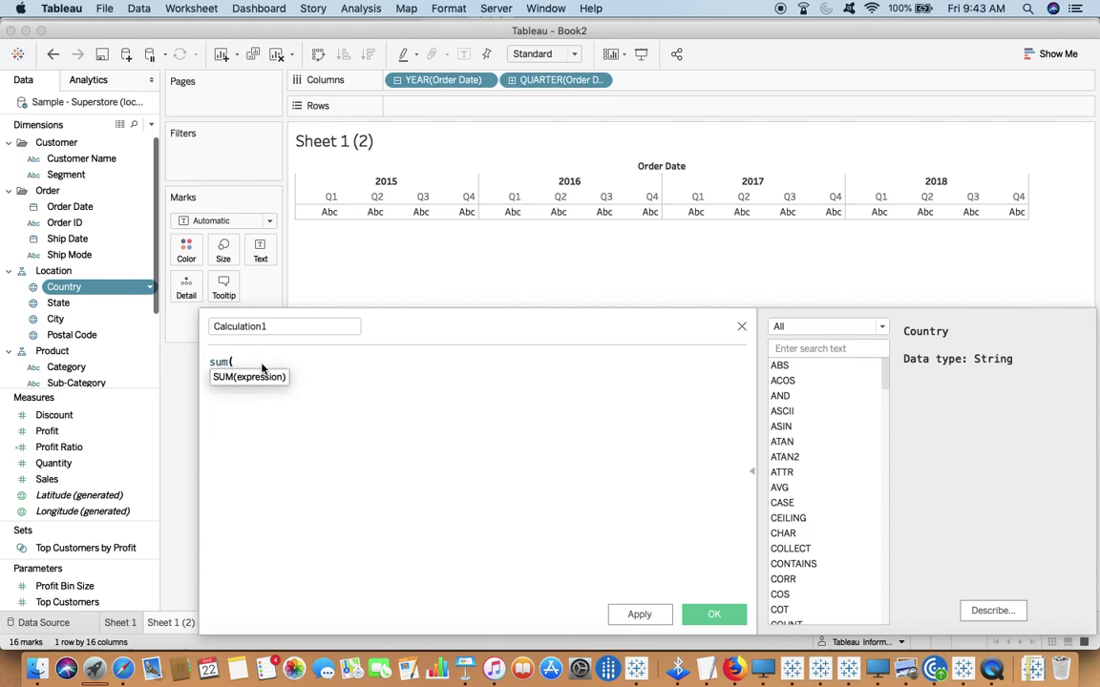
{"action": "type", "text": "Pr)"}
{"action": "key", "text": "Left"}
{"action": "type", "text": "Pr"}
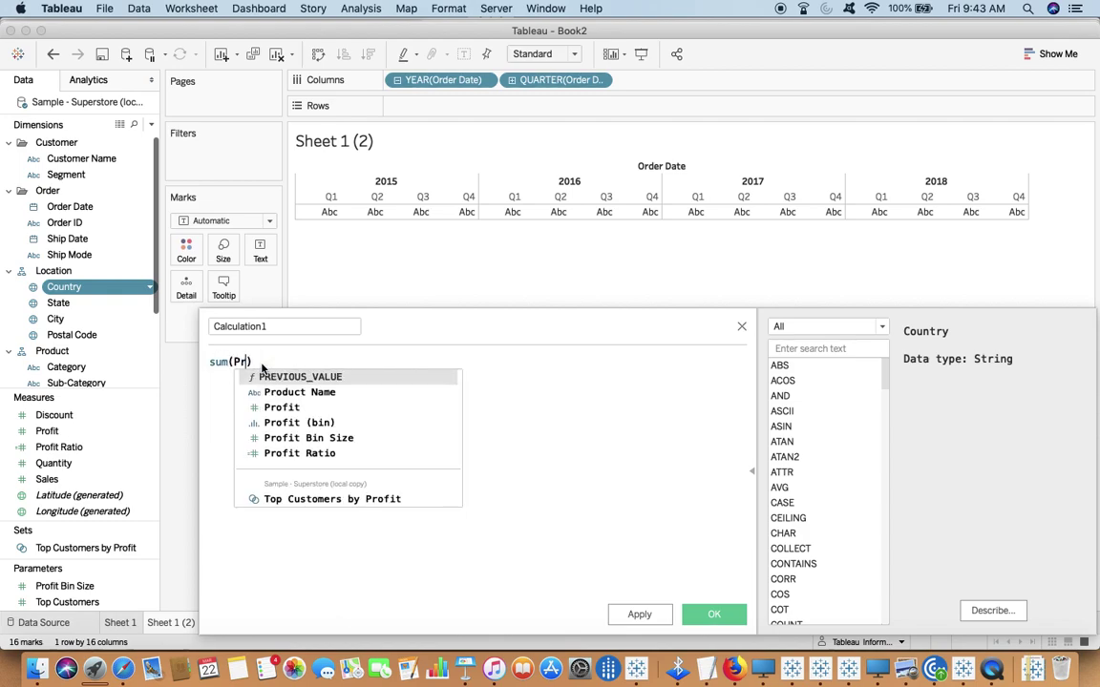
{"action": "type", "text": "ofit"}
{"action": "key", "text": "Return"}
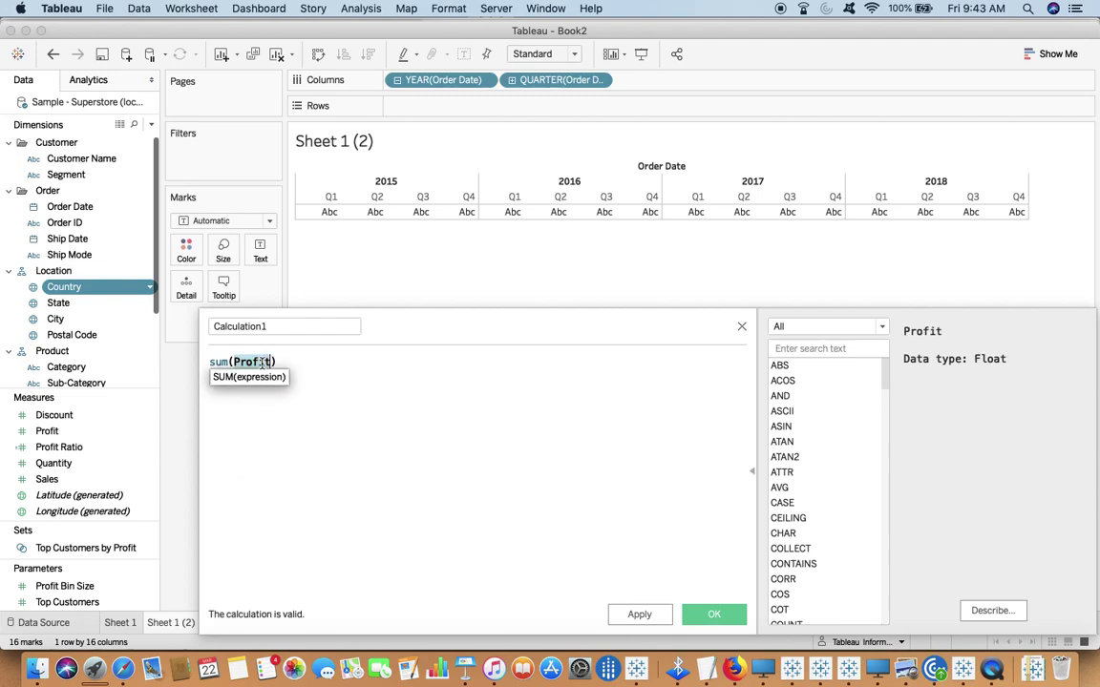
{"action": "type", "text": "Sales"}
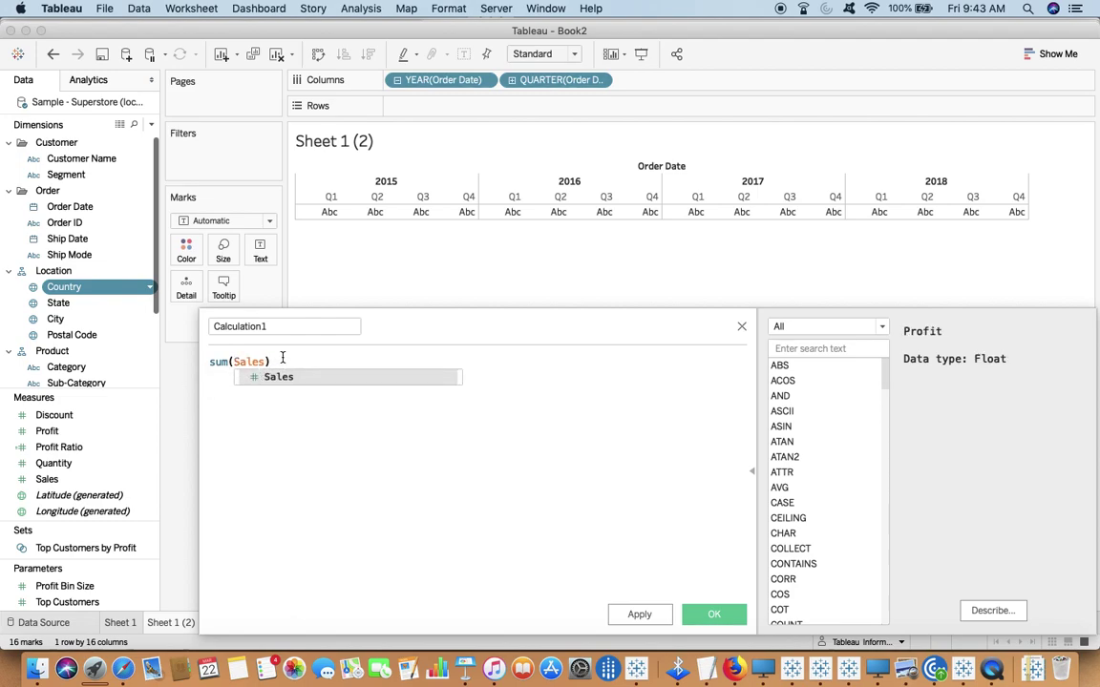
{"action": "key", "text": "Return"}
Step: Name the calculated field 'Sum of Sales' and save it
{"action": "left_click", "coordinate": [273, 327]}
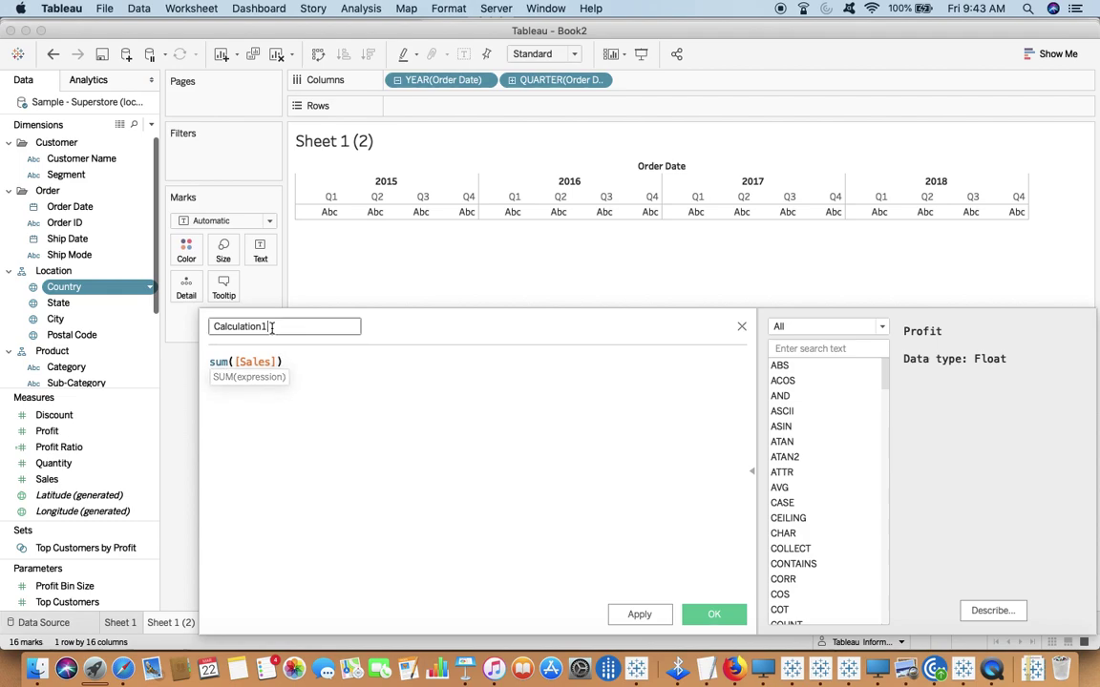
{"action": "key", "text": "super+a"}
{"action": "type", "text": "Sum of "}
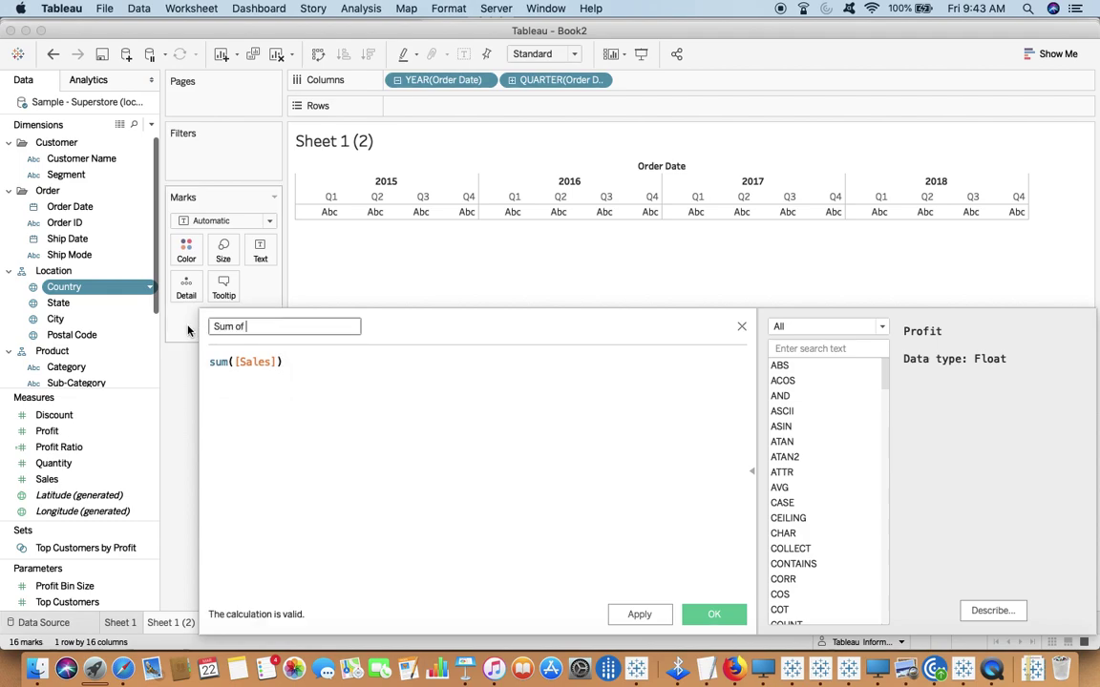
{"action": "type", "text": "Sales"}
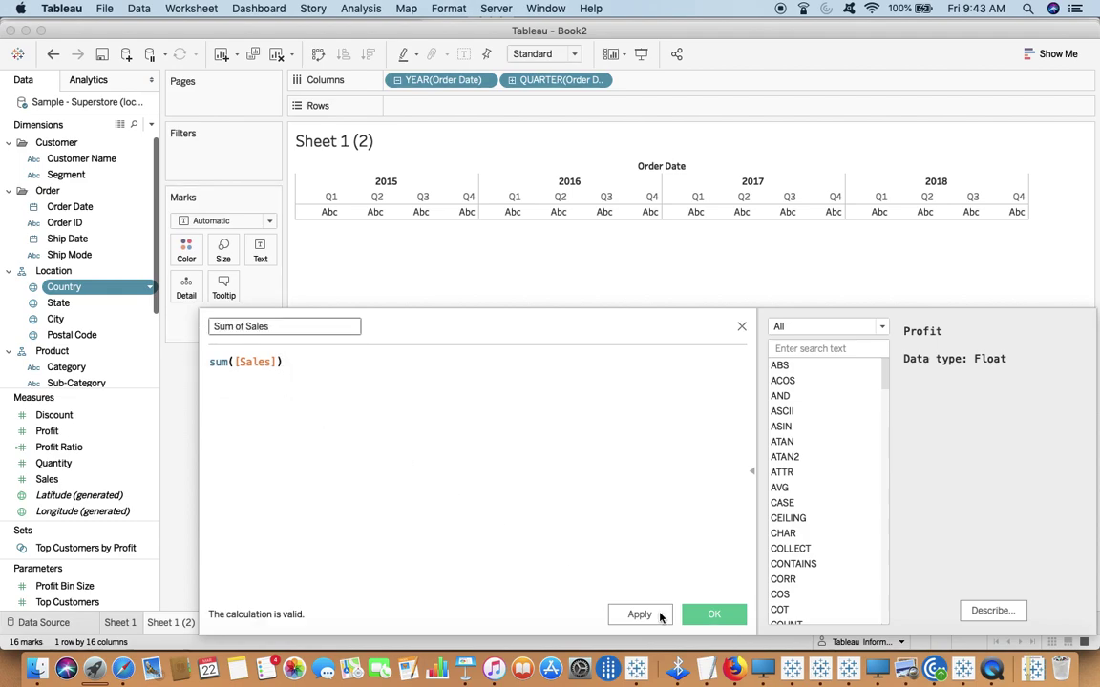
{"action": "left_click", "coordinate": [705, 615]}
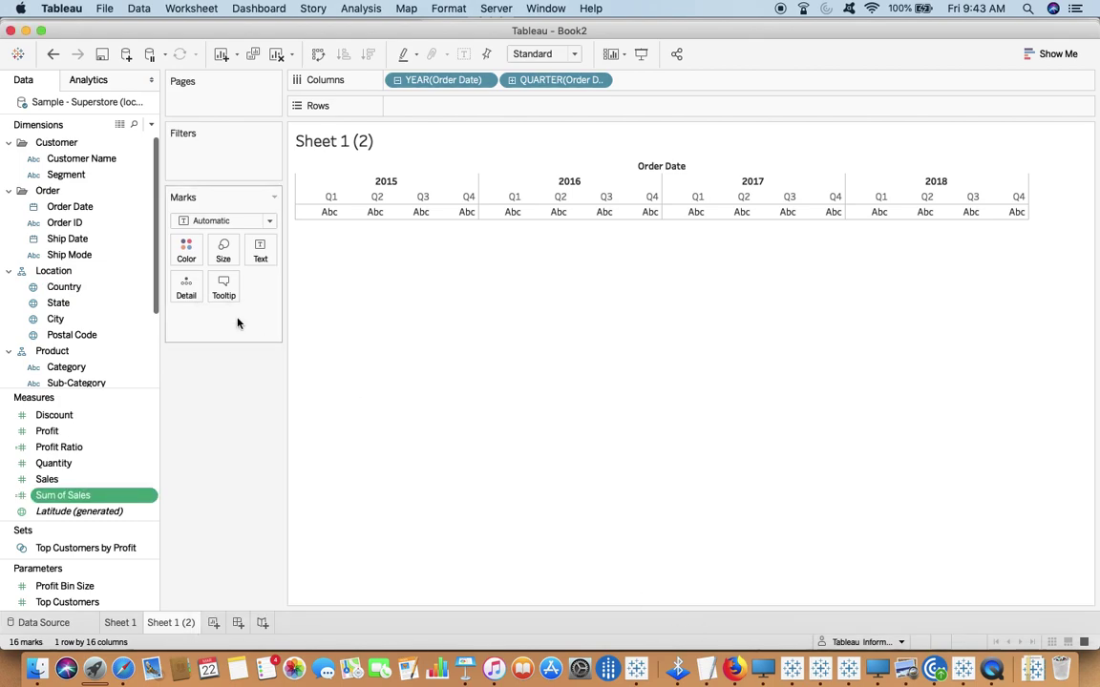
Step: Put Sum of Sales on Rows to chart quarterly lines for 2015–2018
{"action": "left_click_drag", "start_coordinate": [65, 494], "coordinate": [436, 109]}
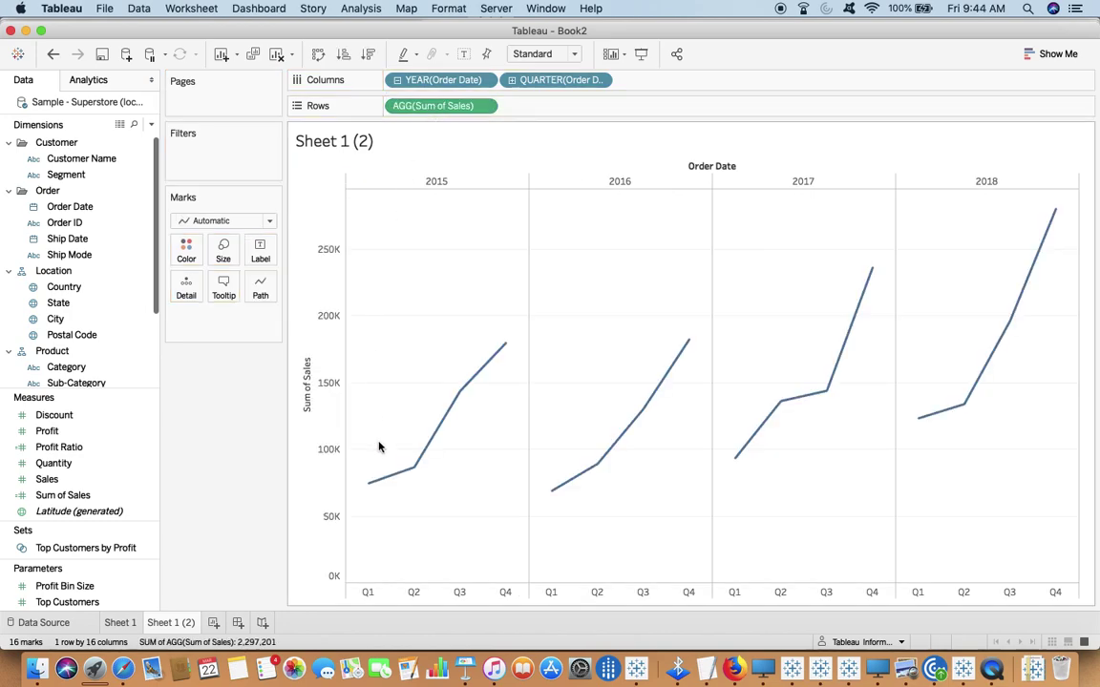
{"action": "left_click", "coordinate": [84, 496]}
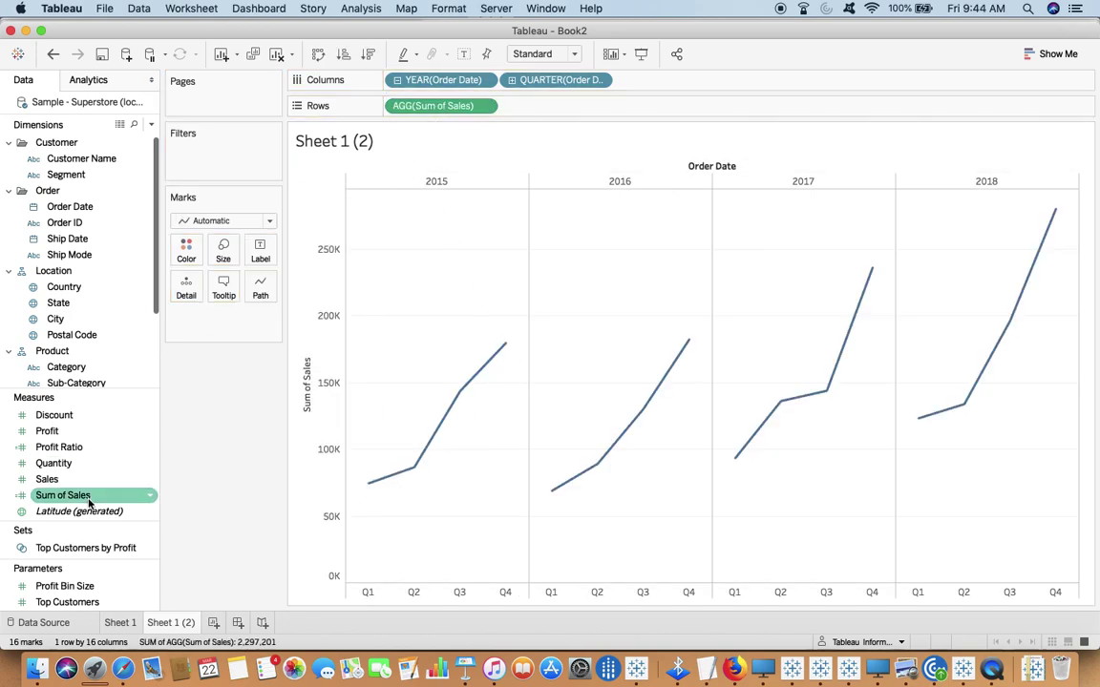
{"action": "key", "text": "super+Tab"}
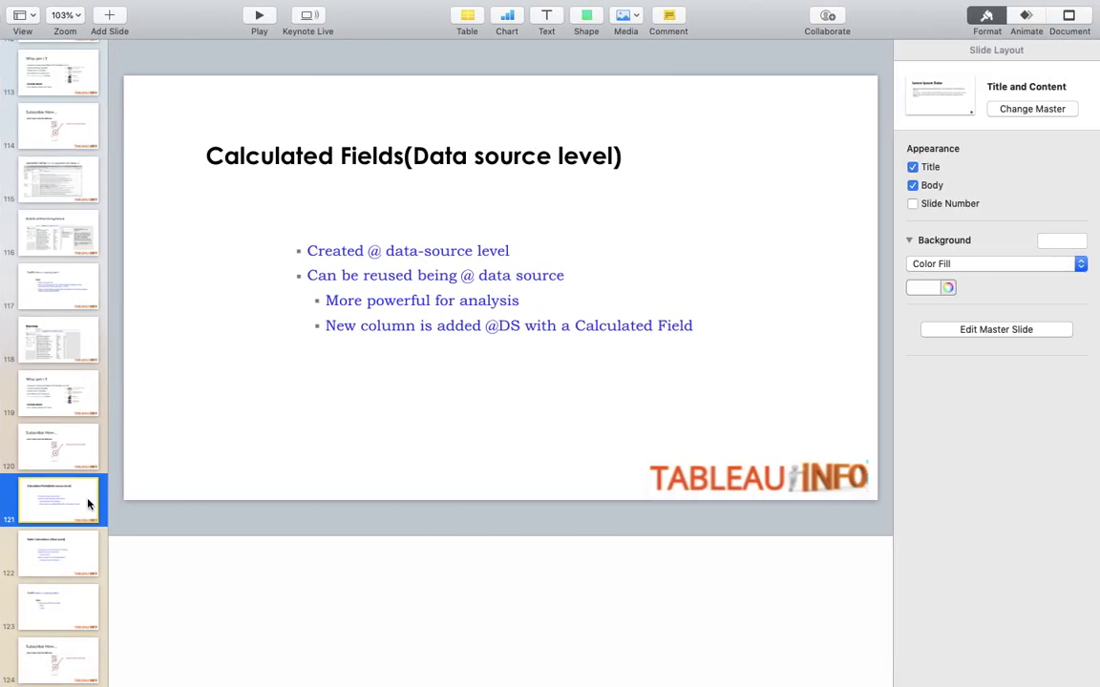
{"action": "key", "text": "super+Tab"}
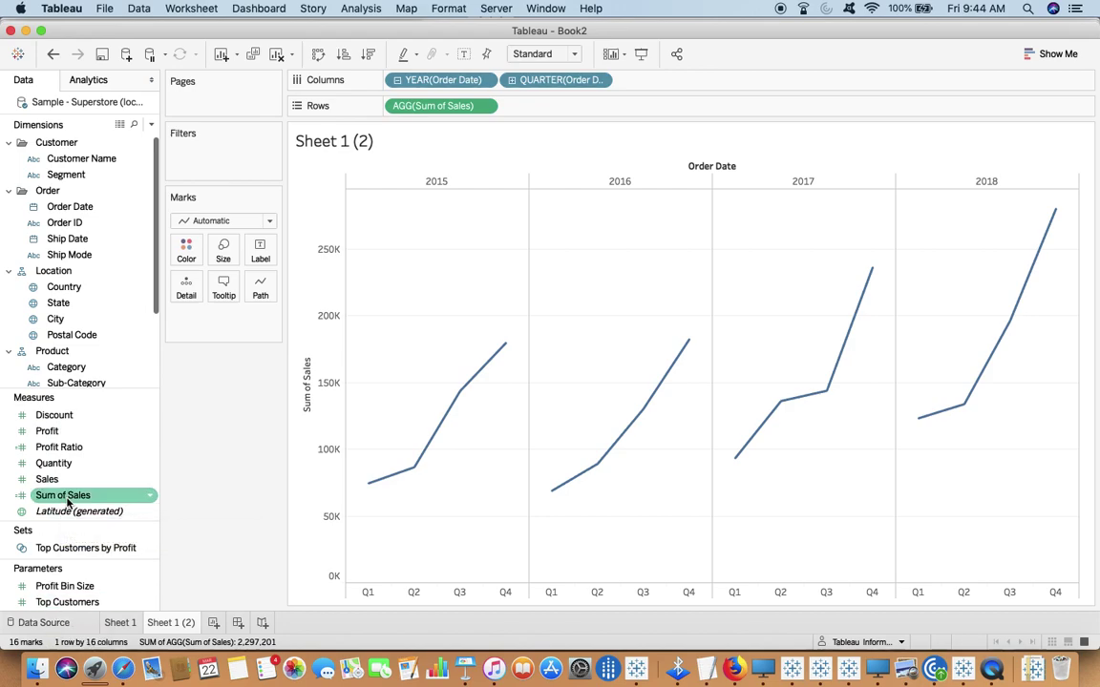
{"action": "left_click", "coordinate": [57, 624]}
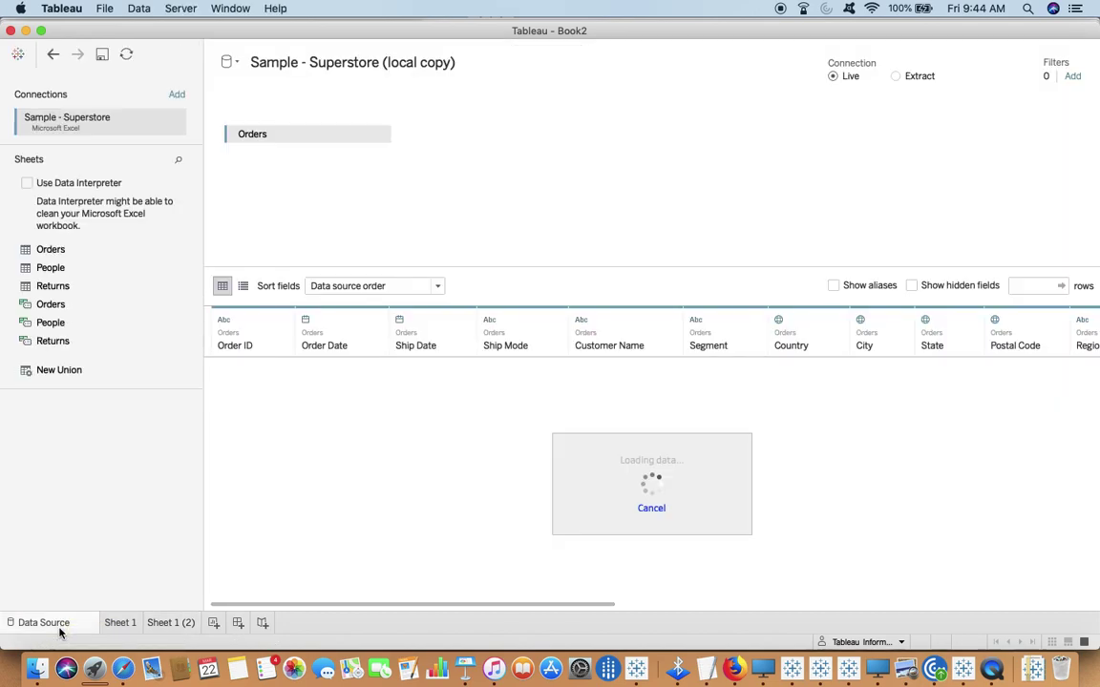
{"action": "left_click_drag", "start_coordinate": [406, 605], "coordinate": [926, 618]}
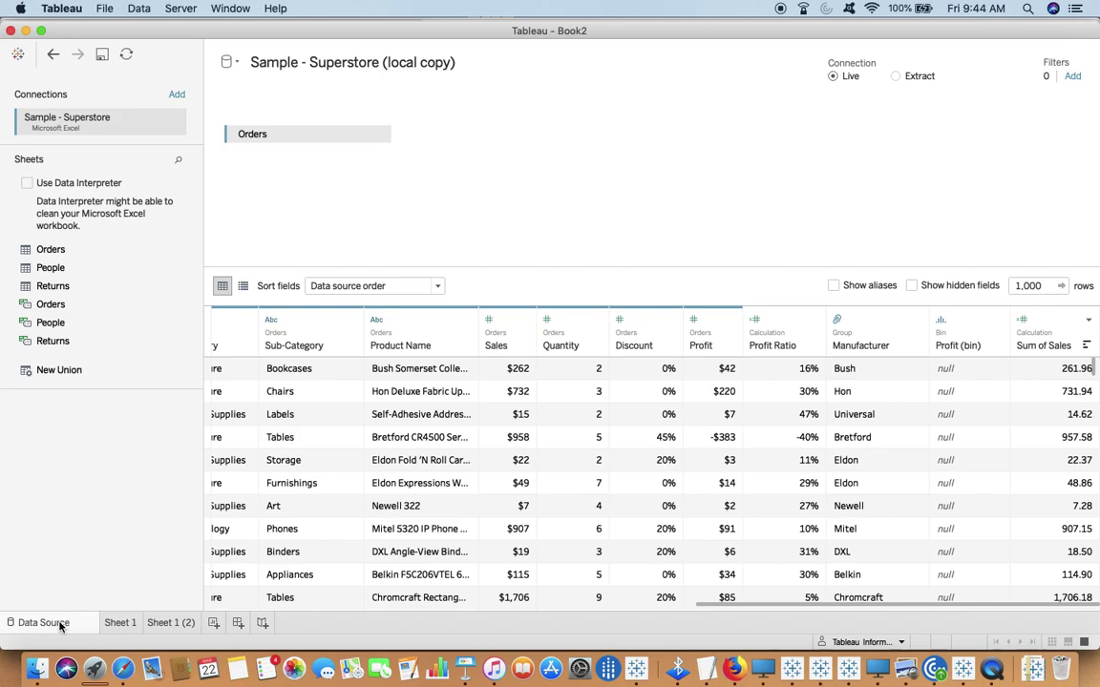
{"action": "left_click", "coordinate": [161, 622]}
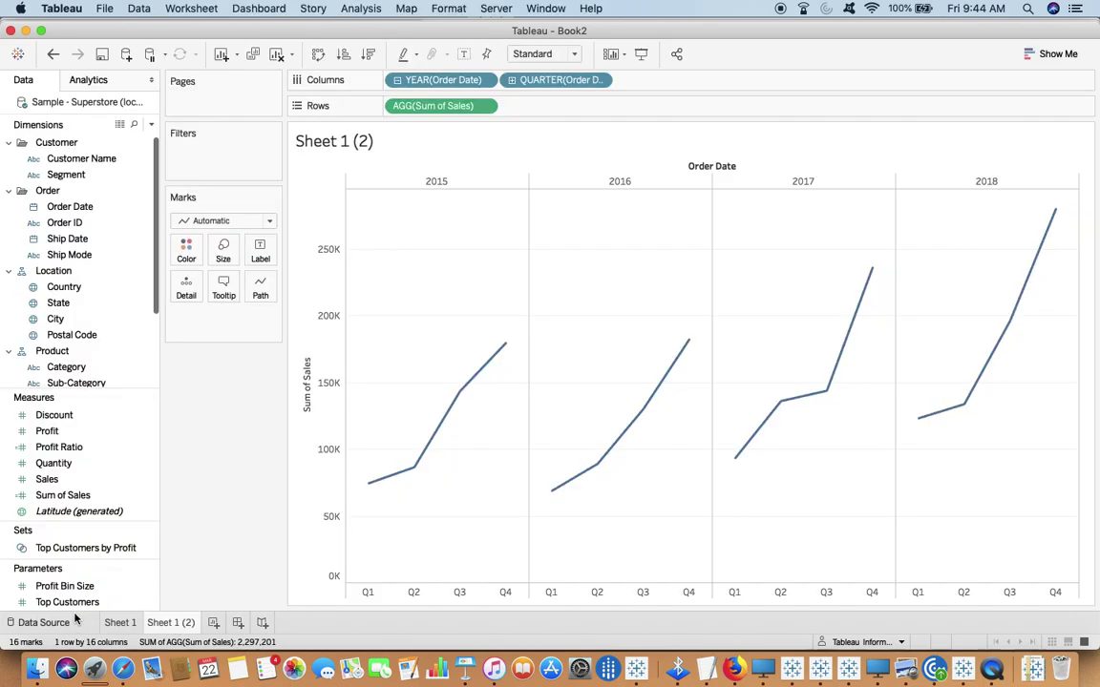
{"action": "left_click", "coordinate": [52, 624]}
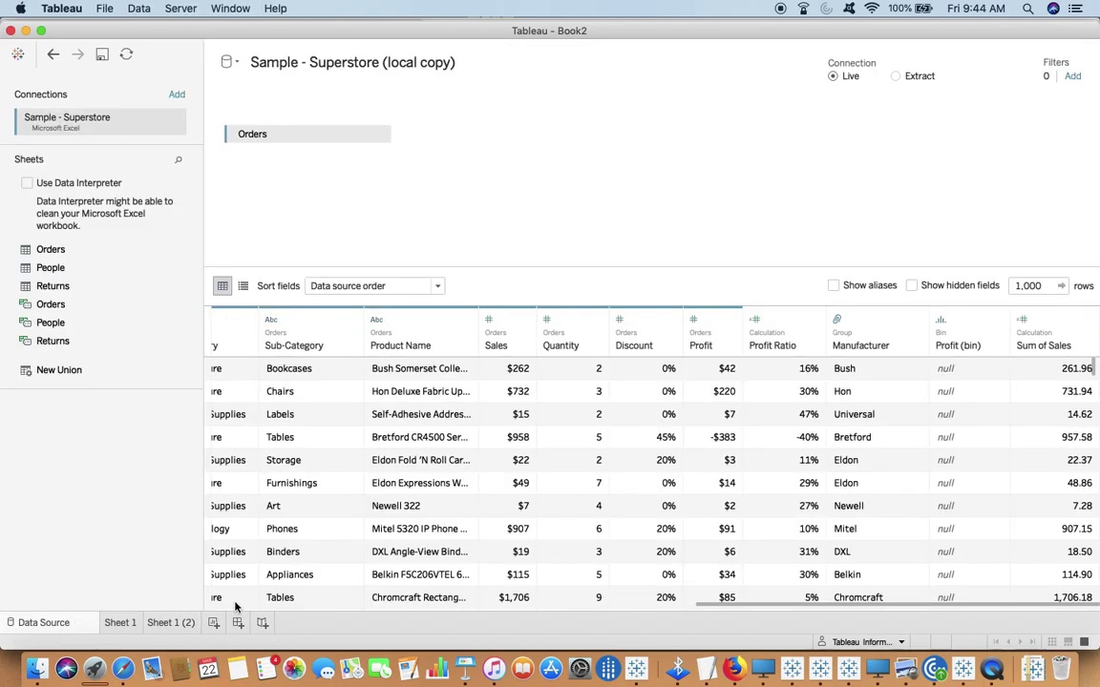
{"action": "left_click", "coordinate": [175, 623]}
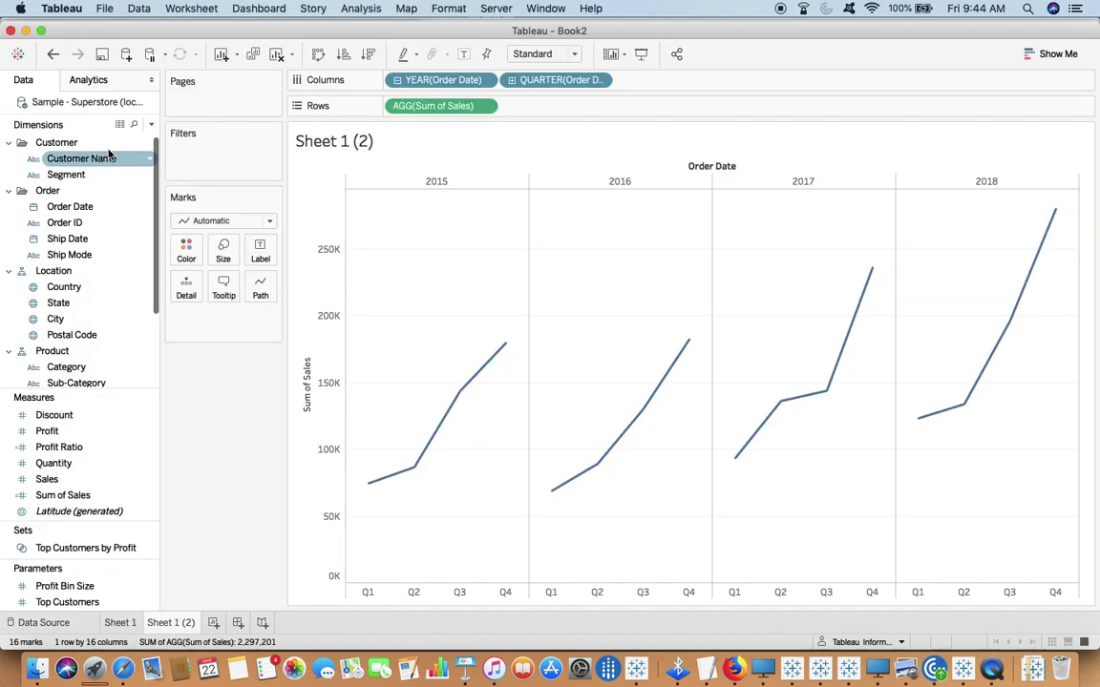
{"action": "right_click", "coordinate": [97, 102]}
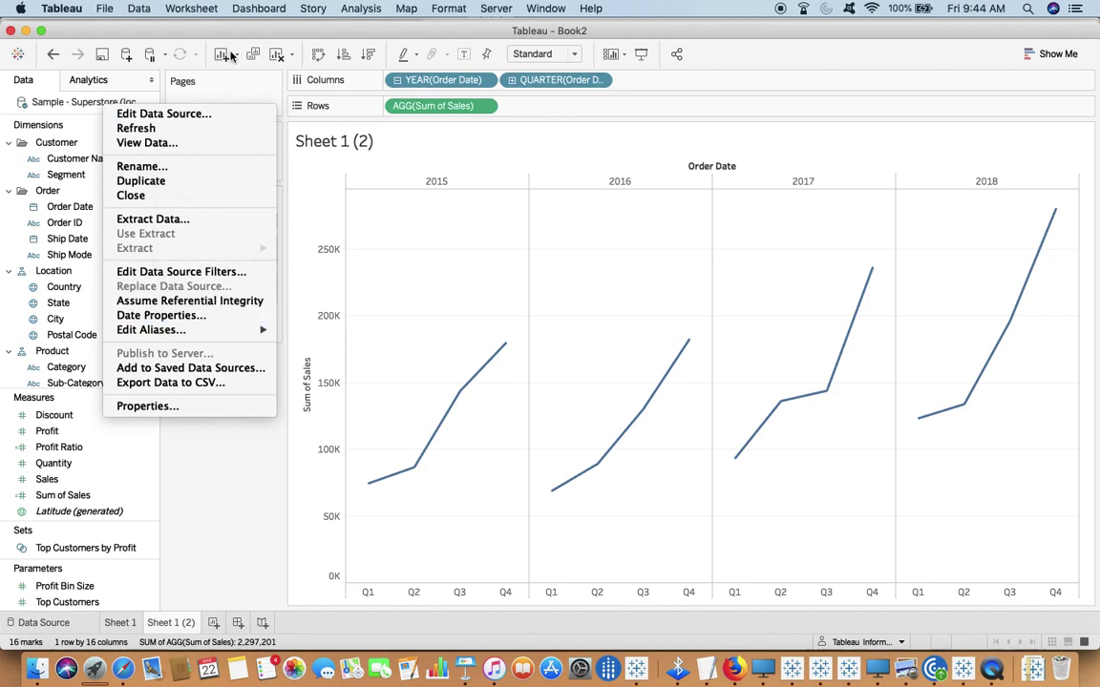
{"action": "left_click", "coordinate": [211, 478]}
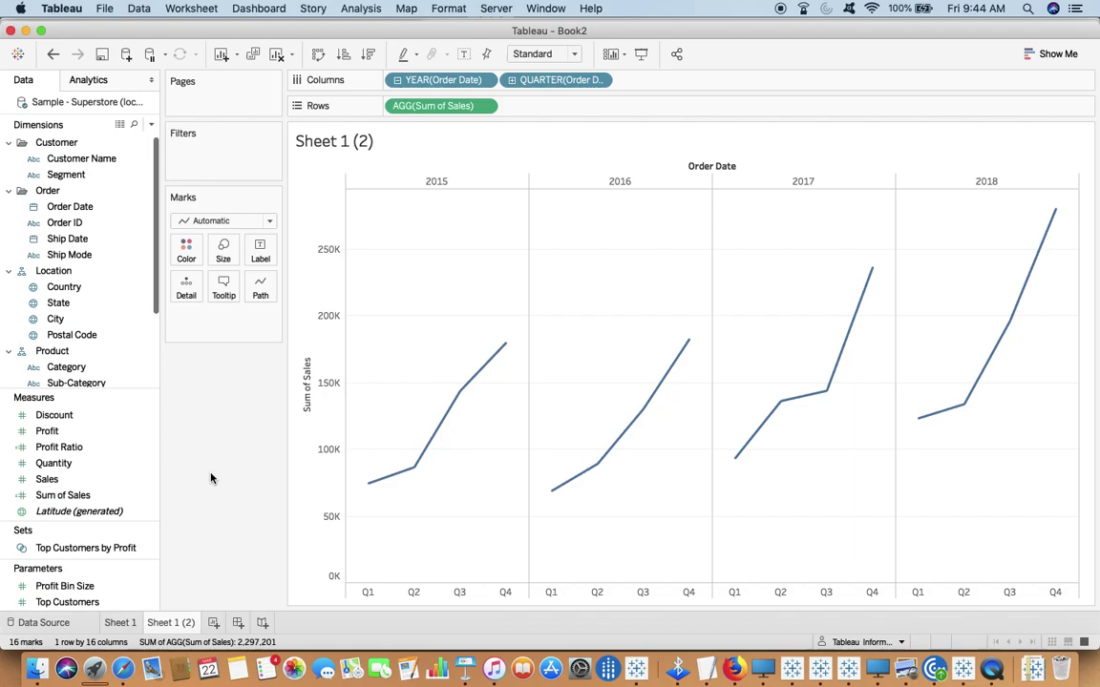
{"action": "key", "text": "super+Tab"}
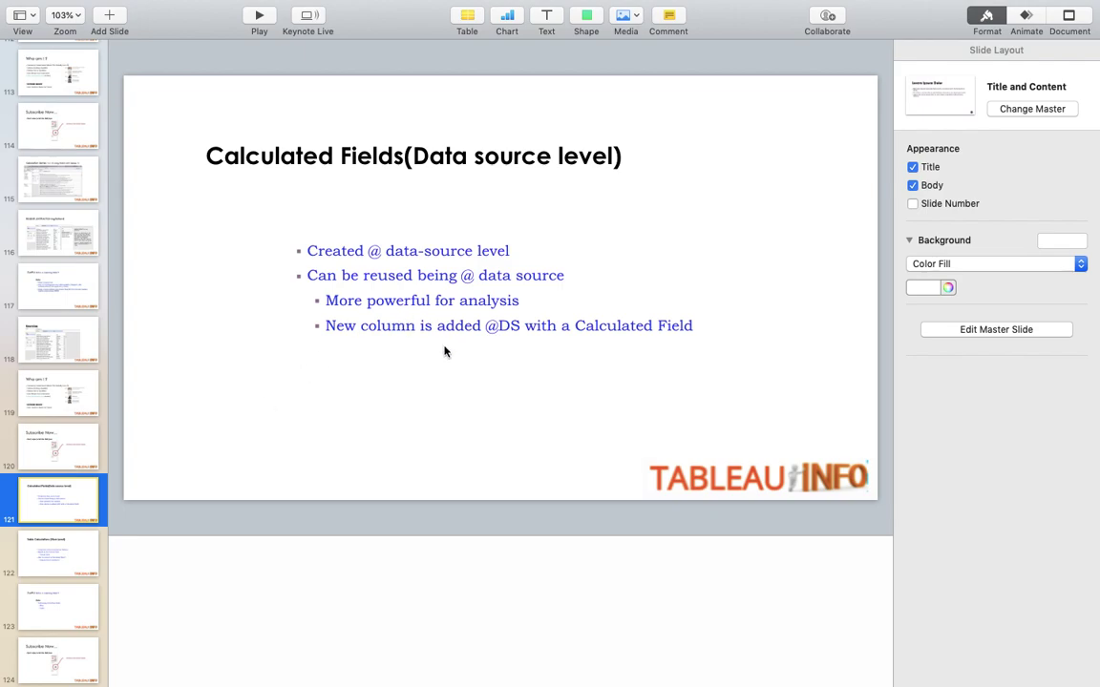
Step: Switch from the Keynote slide back to the Tableau workbook
{"action": "key", "text": "super+Tab"}
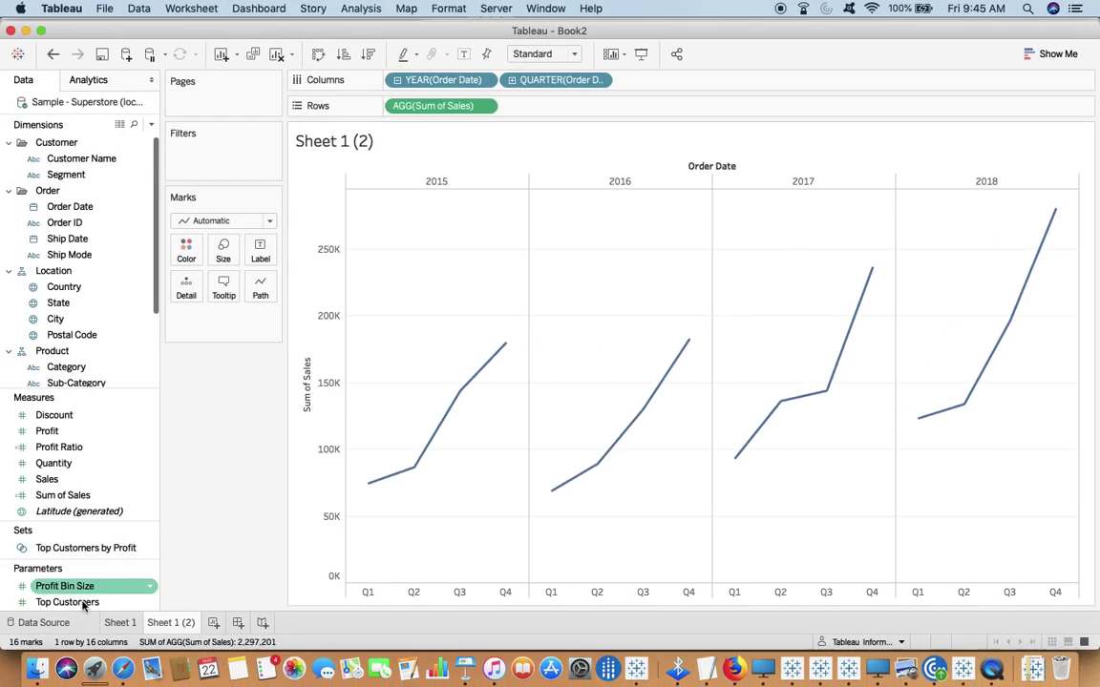
Step: Review the Orders data source, then return to Sheet 1's running profit chart
{"action": "left_click", "coordinate": [53, 625]}
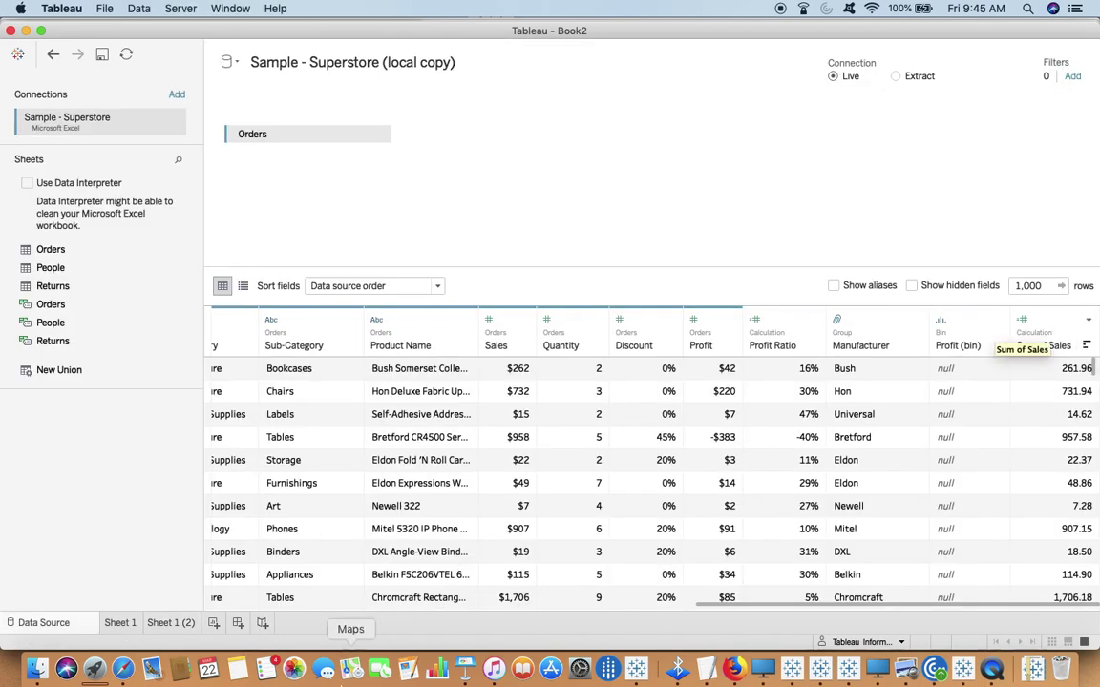
{"action": "left_click", "coordinate": [181, 625]}
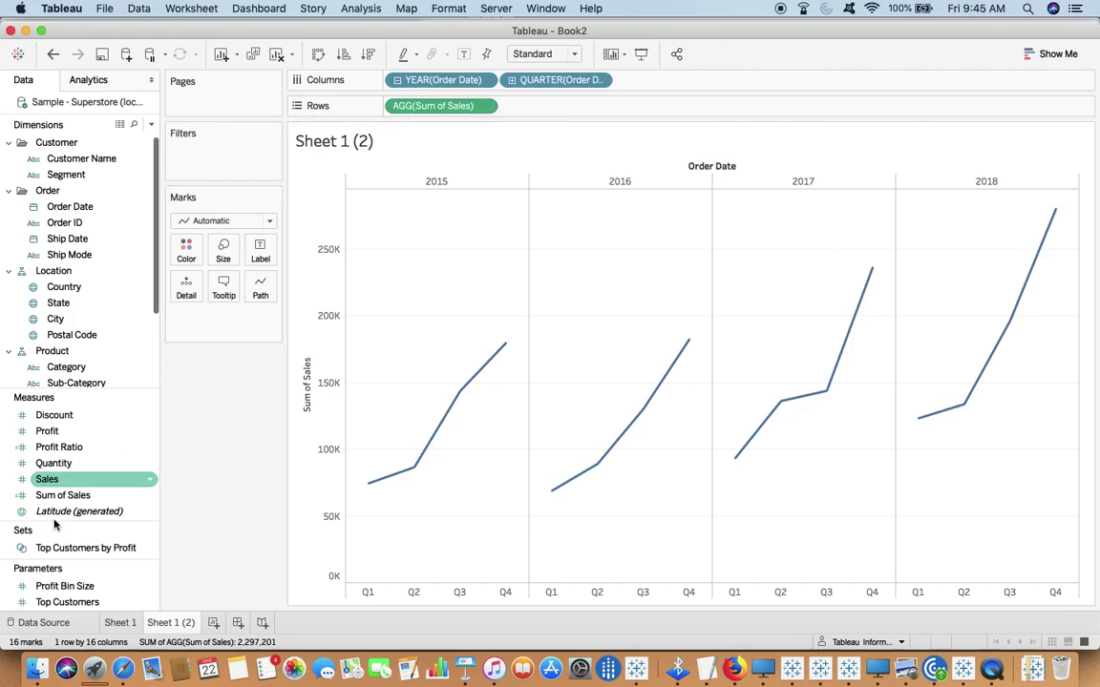
{"action": "left_click", "coordinate": [40, 622]}
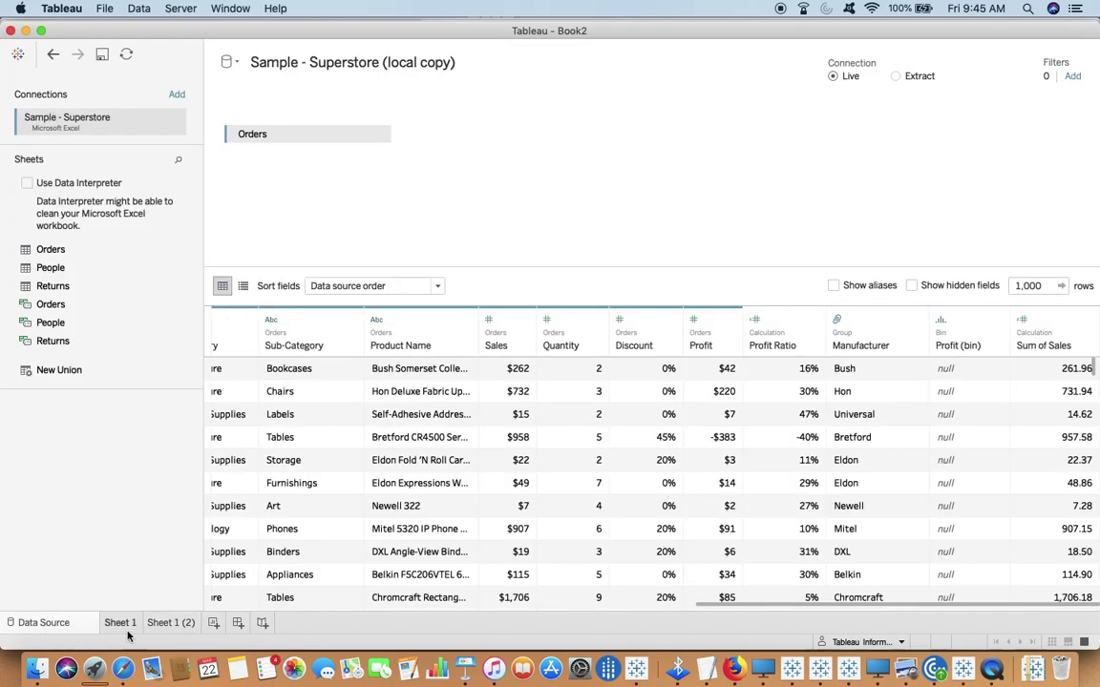
{"action": "left_click", "coordinate": [124, 626]}
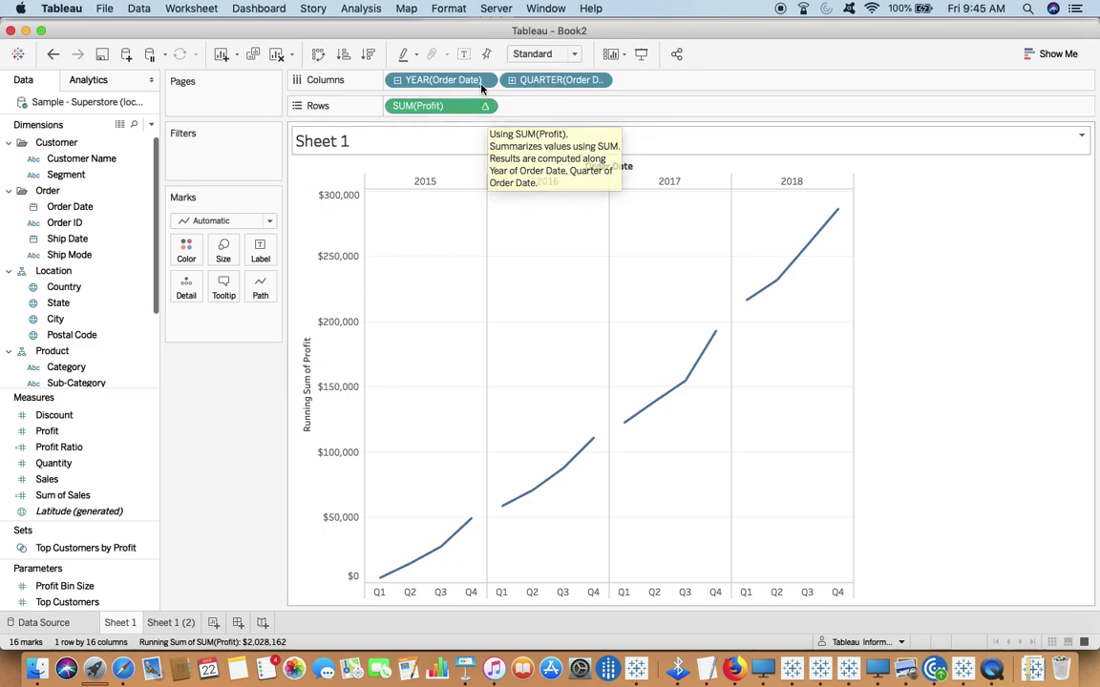
Step: Replace SUM(Profit) on Sheet 1's Rows with Sales, found by searching 'sale'
{"action": "left_click", "coordinate": [172, 622]}
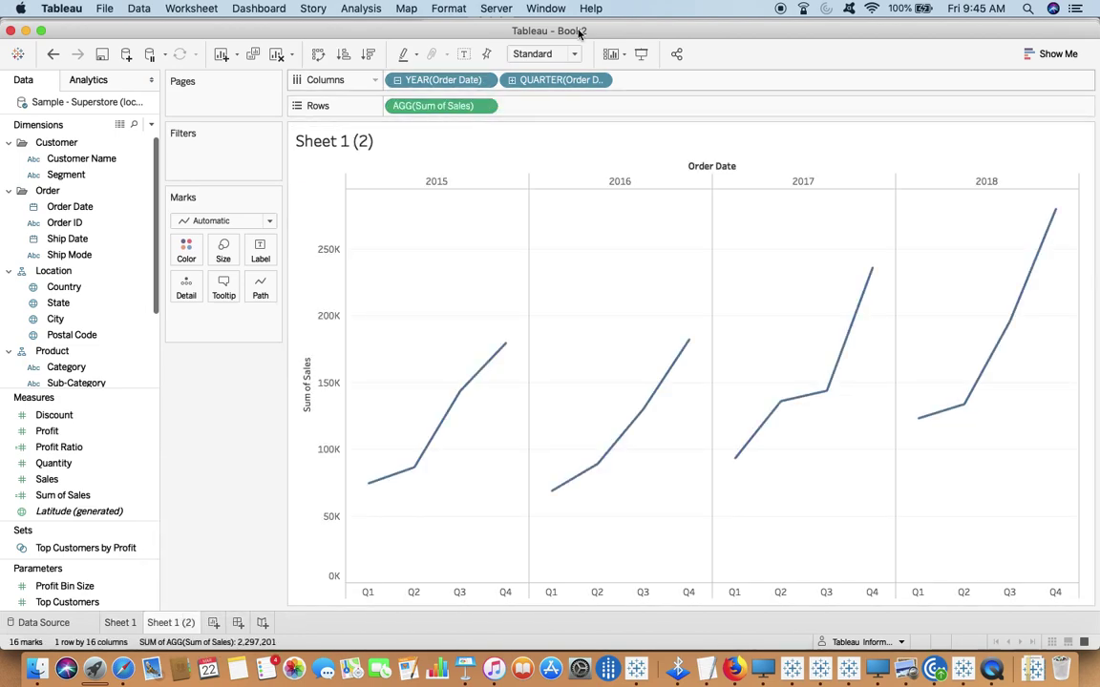
{"action": "left_click", "coordinate": [114, 622]}
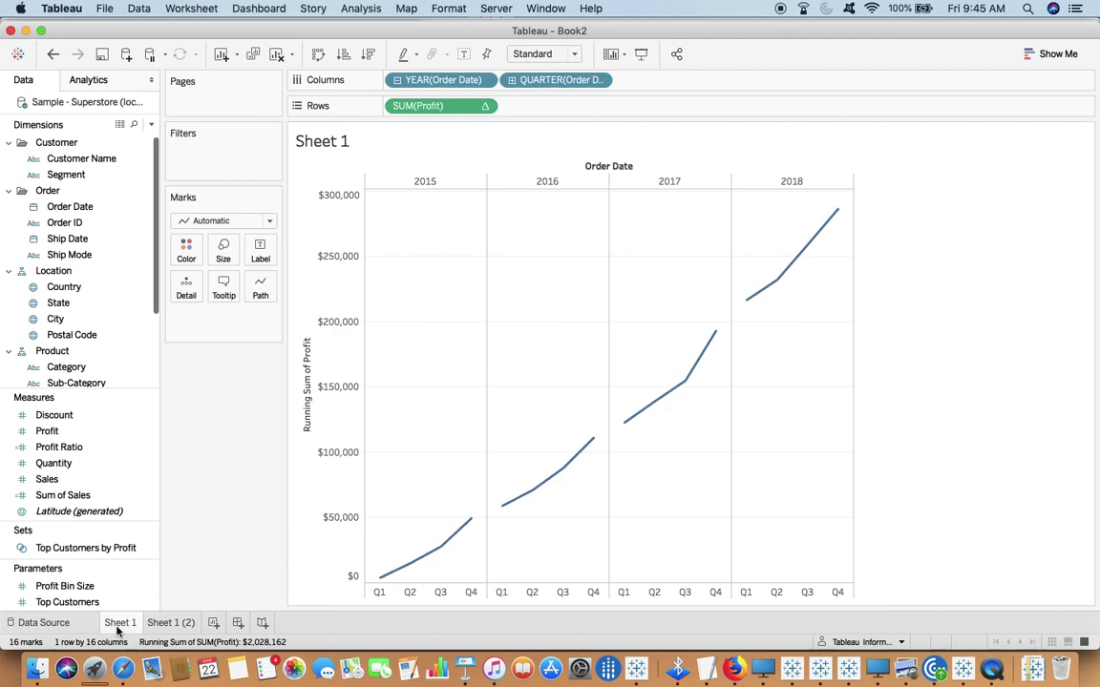
{"action": "left_click", "coordinate": [484, 105]}
{"action": "left_click", "coordinate": [434, 406]}
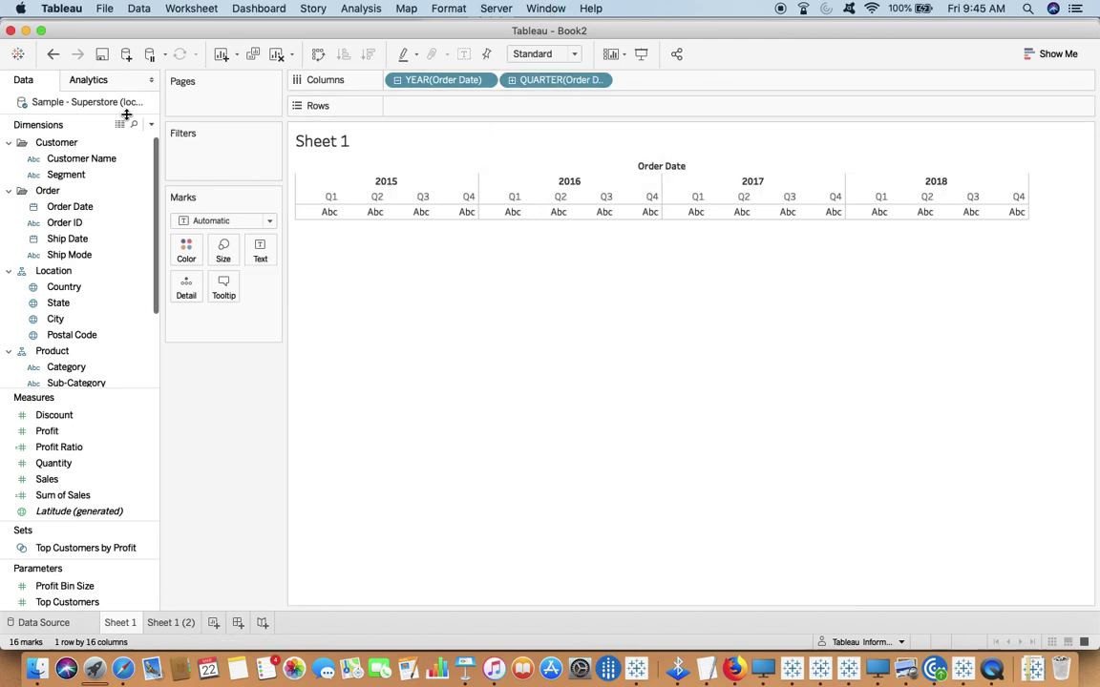
{"action": "left_click", "coordinate": [135, 128]}
{"action": "type", "text": "sale"}
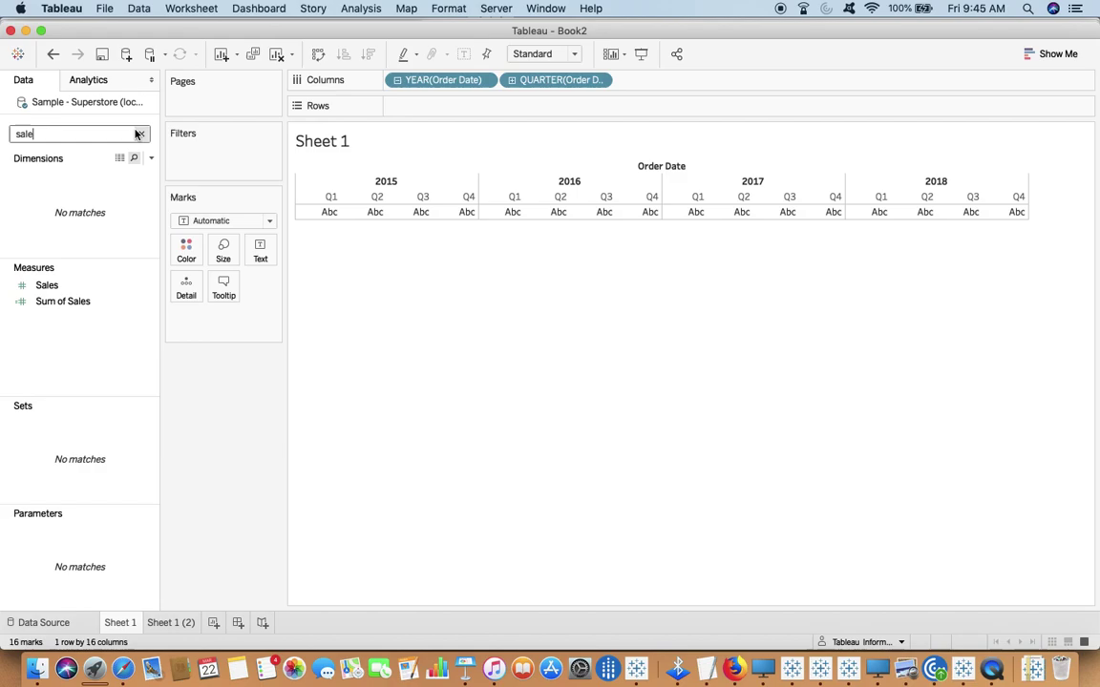
{"action": "left_click_drag", "start_coordinate": [95, 285], "coordinate": [409, 115]}
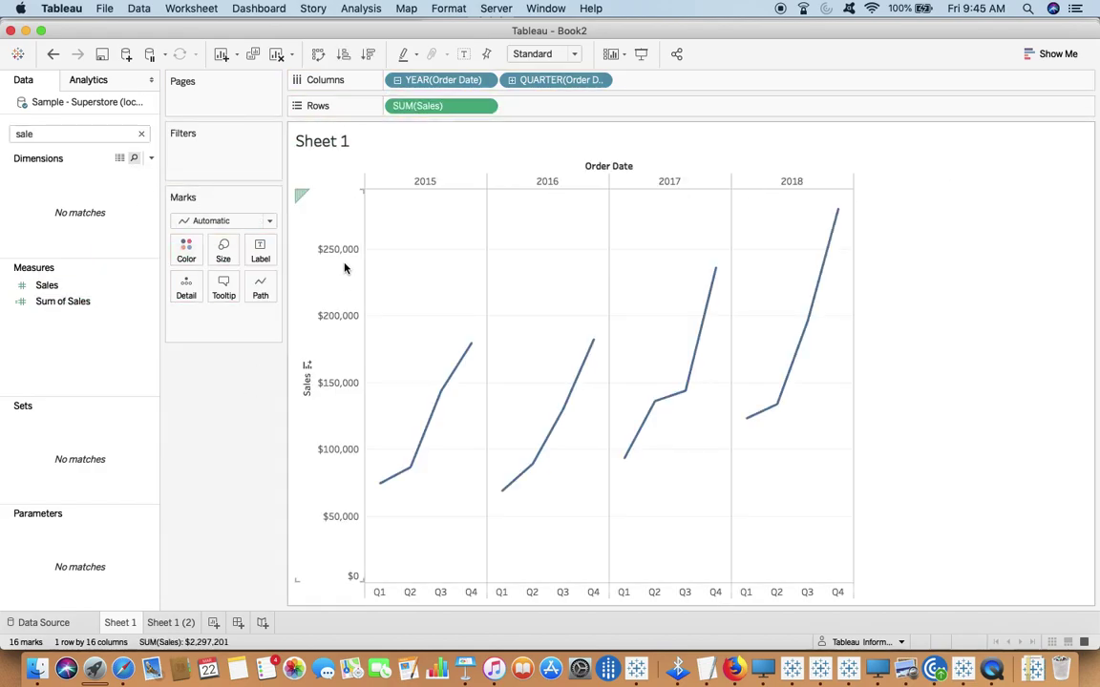
Step: Compare Sheet 1's Sales chart against Sheet 1 (2), then clear the field search
{"action": "left_click", "coordinate": [181, 623]}
{"action": "mouse_move", "coordinate": [508, 351]}
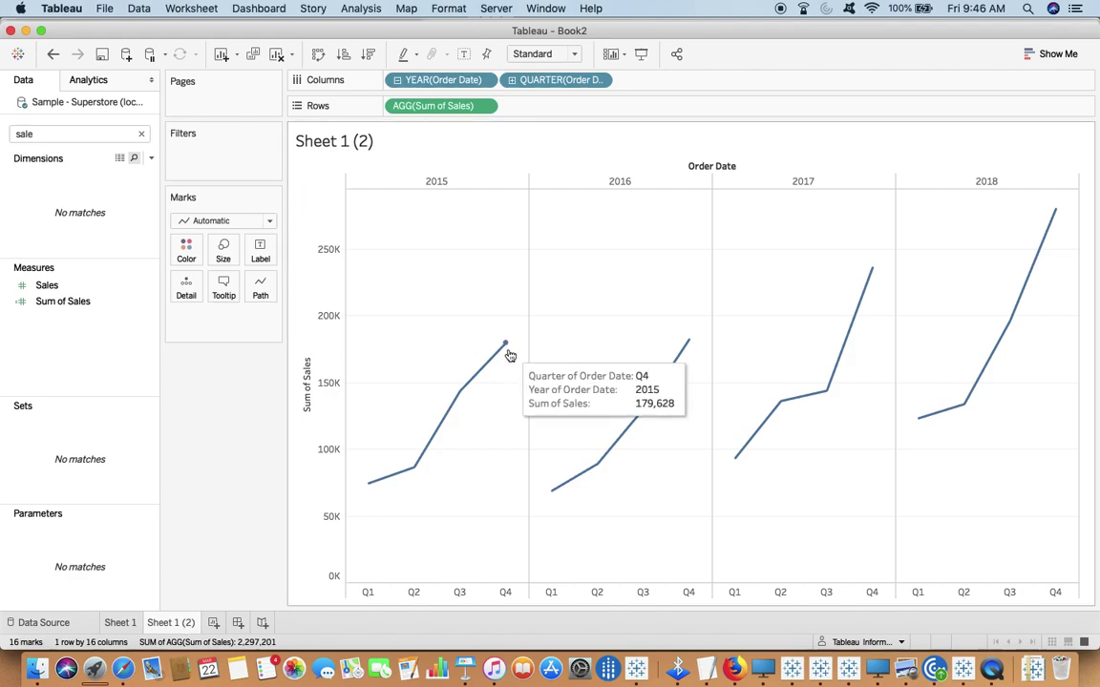
{"action": "left_click", "coordinate": [120, 622]}
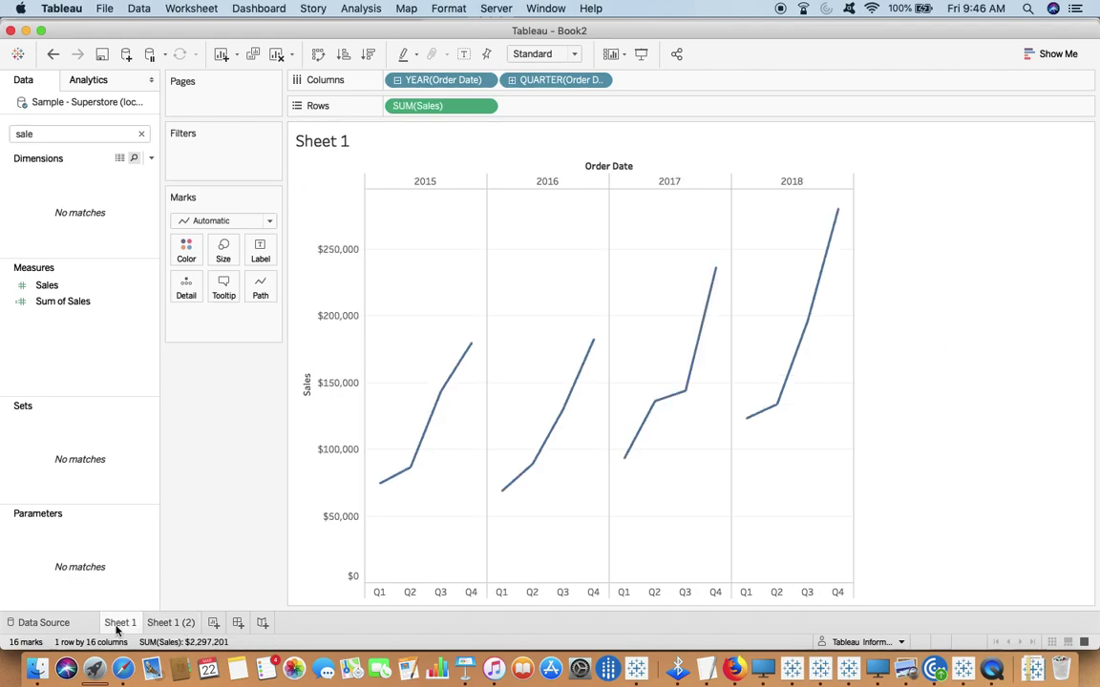
{"action": "mouse_move", "coordinate": [471, 356]}
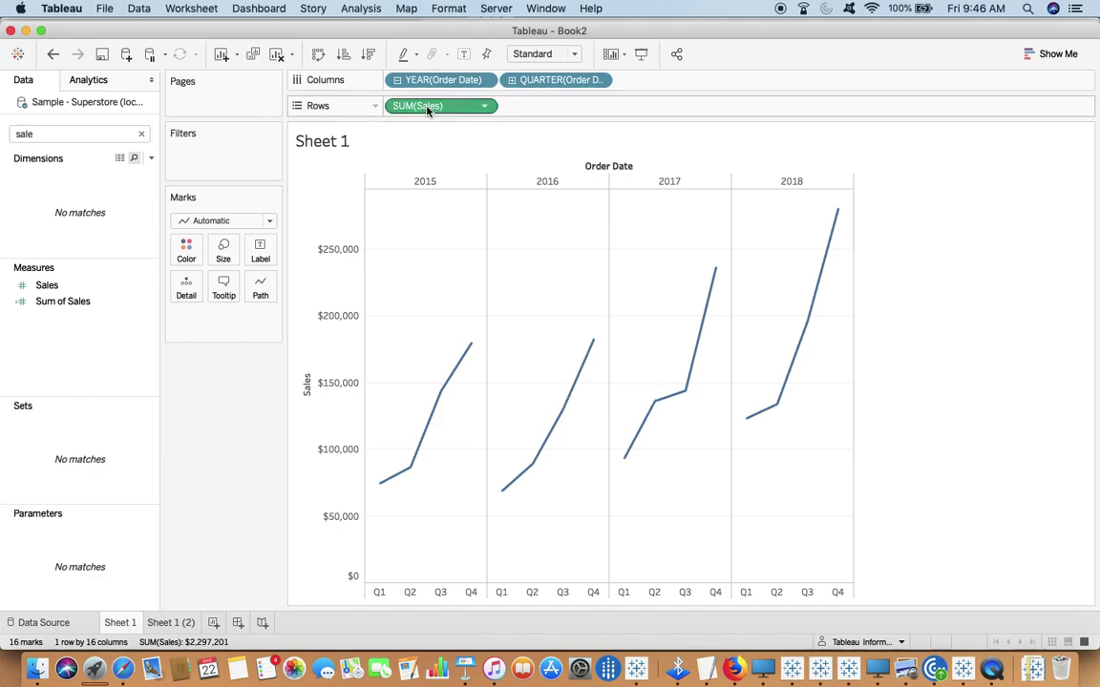
{"action": "left_click", "coordinate": [39, 137]}
{"action": "key", "text": "BackSpace"}
{"action": "key", "text": "BackSpace"}
{"action": "key", "text": "BackSpace"}
{"action": "key", "text": "BackSpace"}
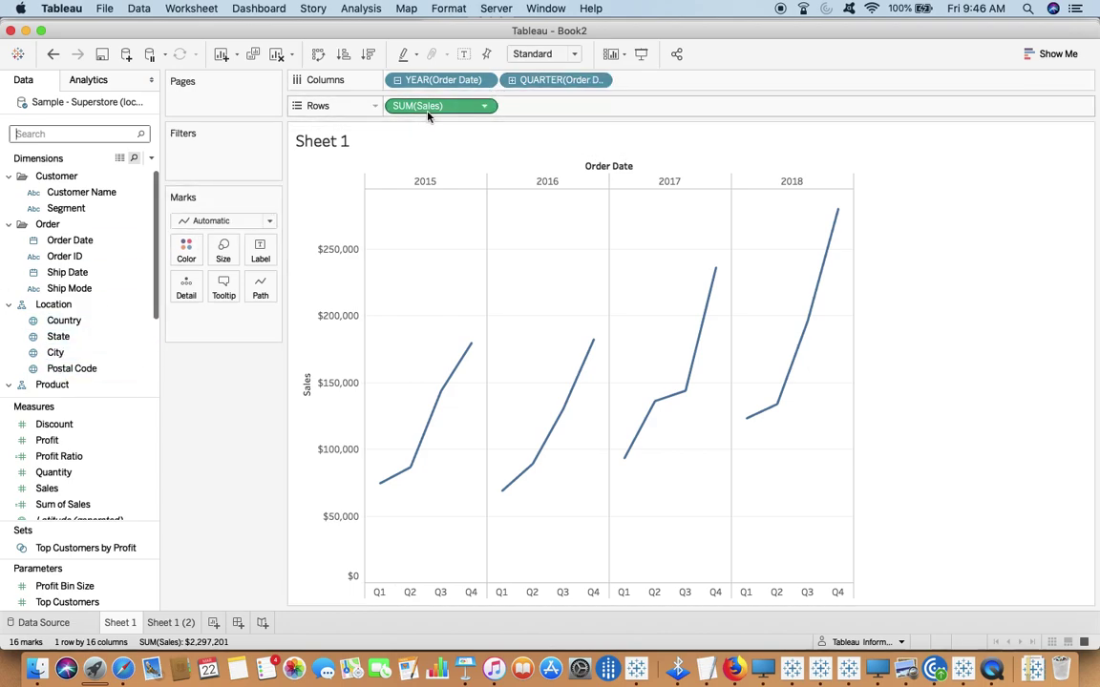
{"action": "left_click_drag", "start_coordinate": [155, 290], "coordinate": [133, 471]}
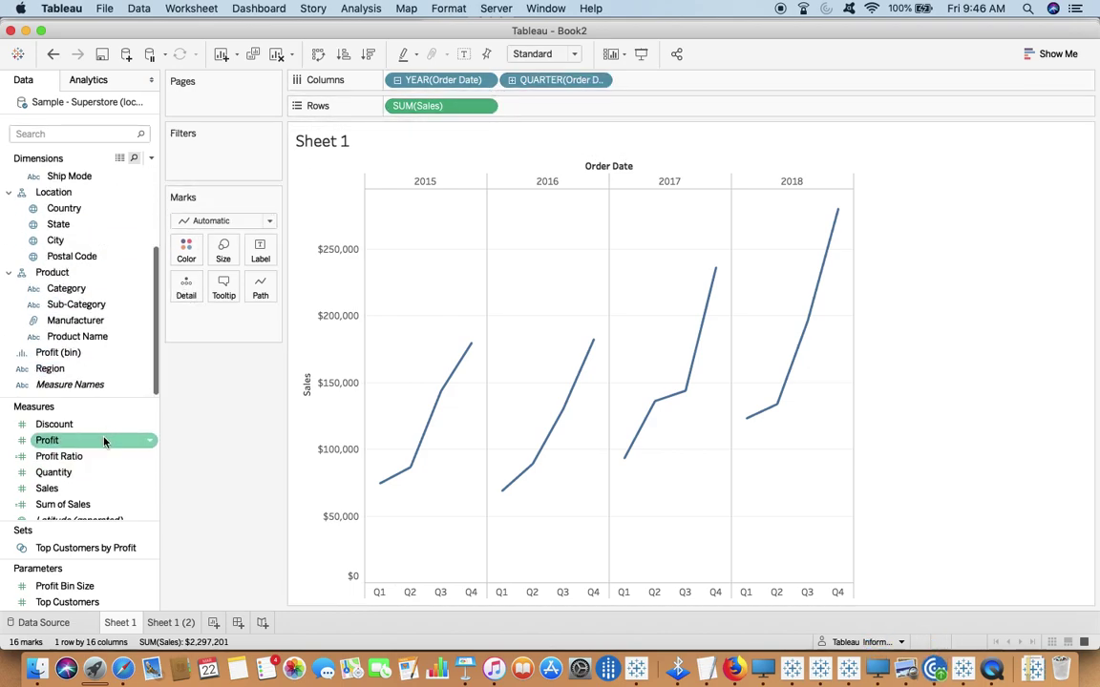
Step: Drill Sheet 1's quarters down to months, then collapse YEAR and expand back to quarters
{"action": "left_click", "coordinate": [55, 625]}
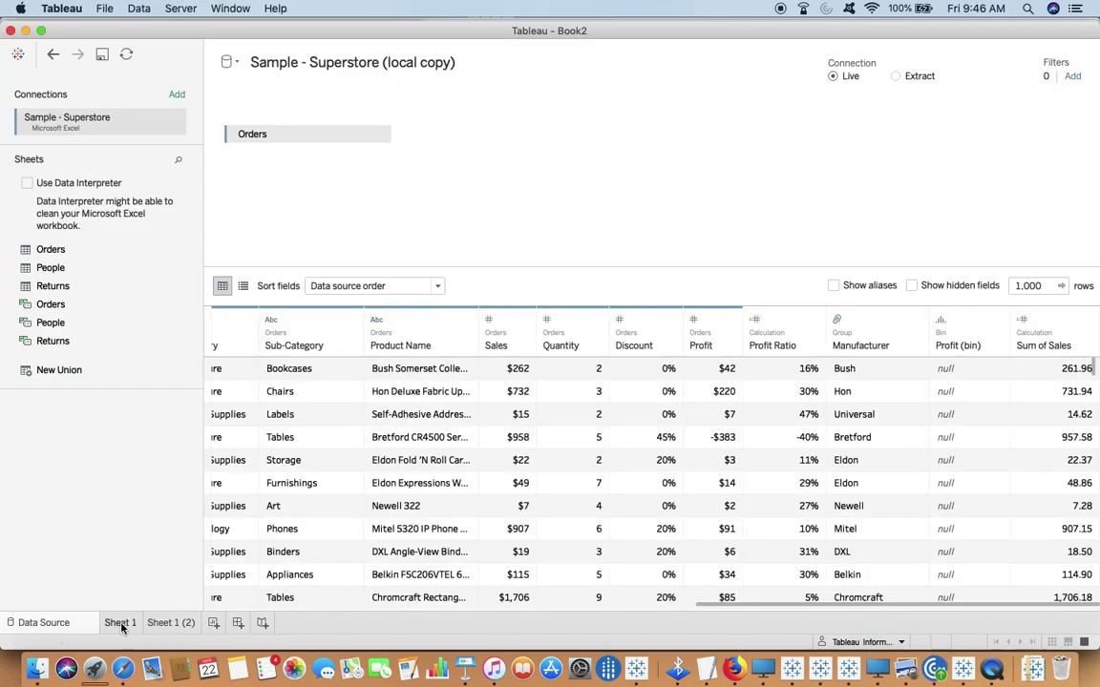
{"action": "left_click", "coordinate": [114, 622]}
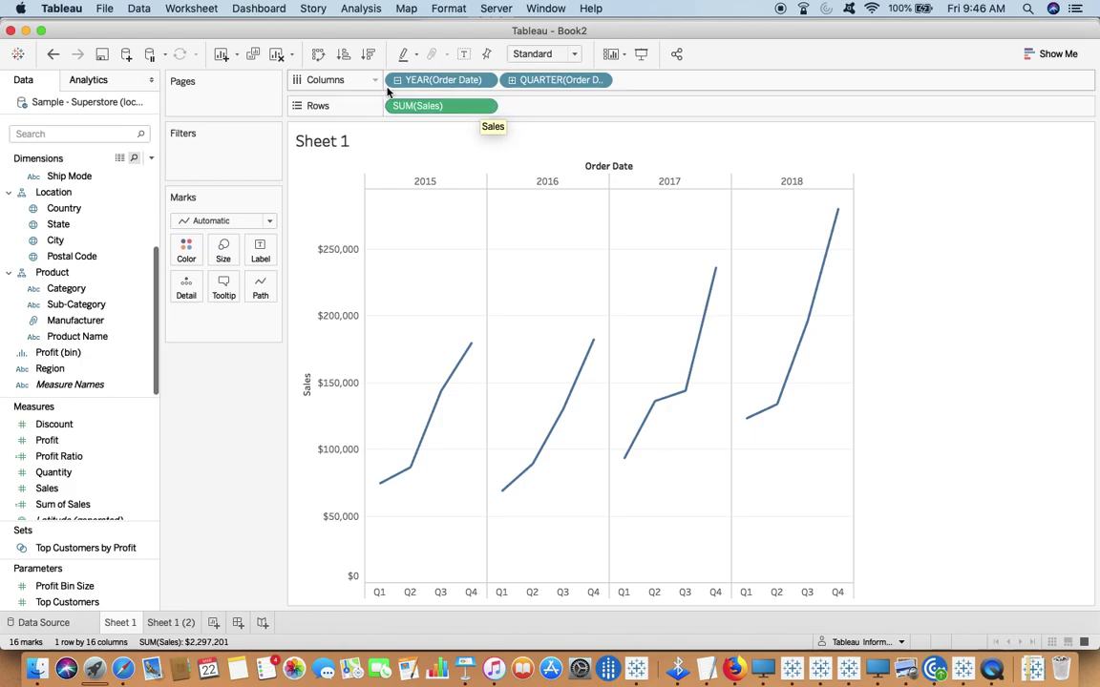
{"action": "left_click", "coordinate": [511, 82]}
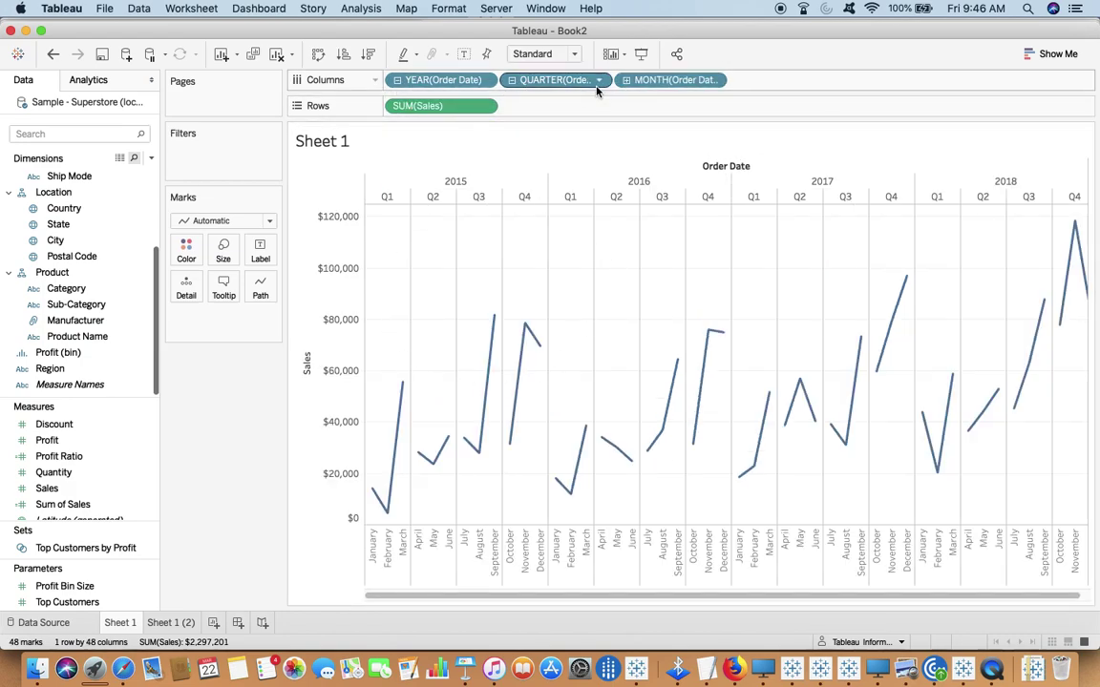
{"action": "mouse_move", "coordinate": [403, 385]}
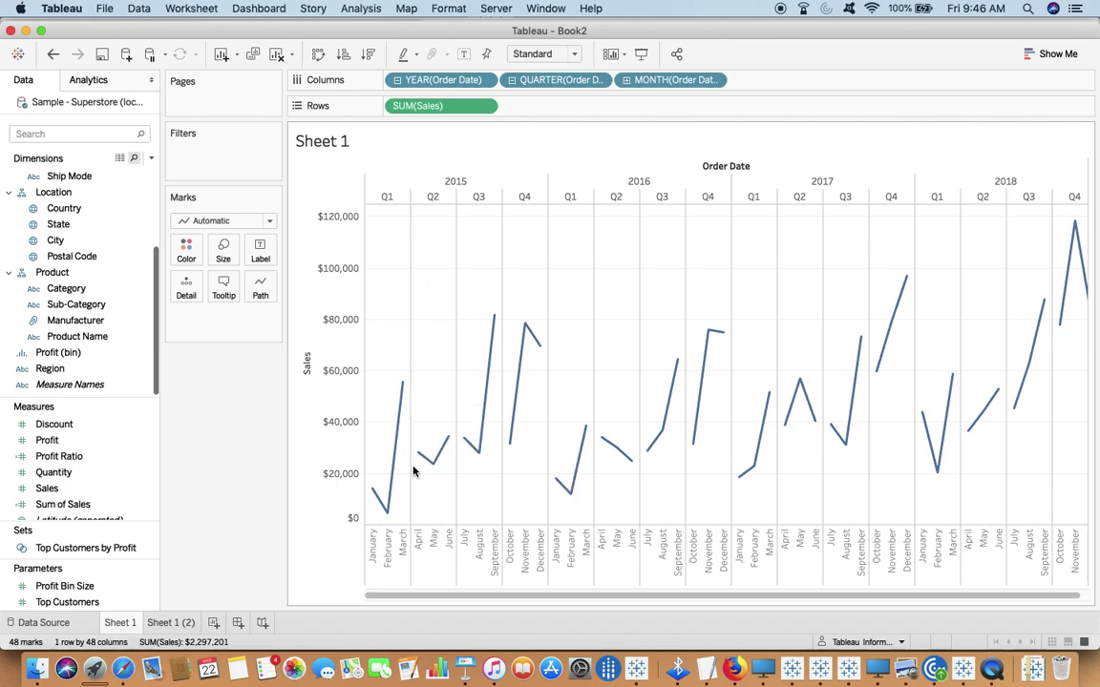
{"action": "left_click", "coordinate": [397, 80]}
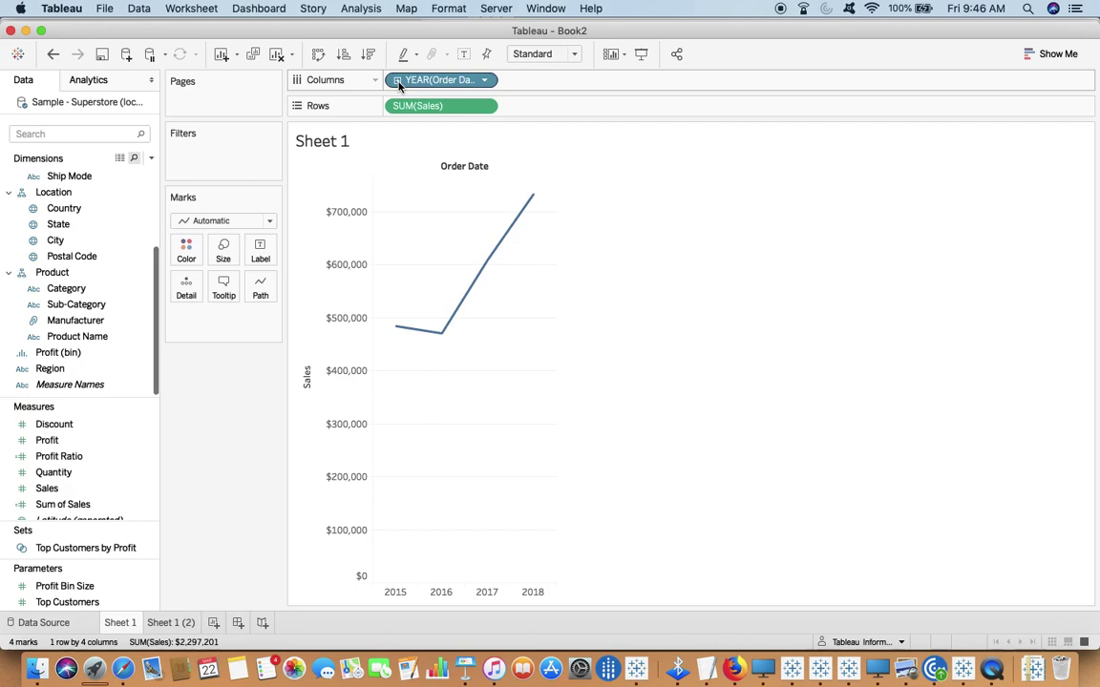
{"action": "left_click", "coordinate": [397, 80]}
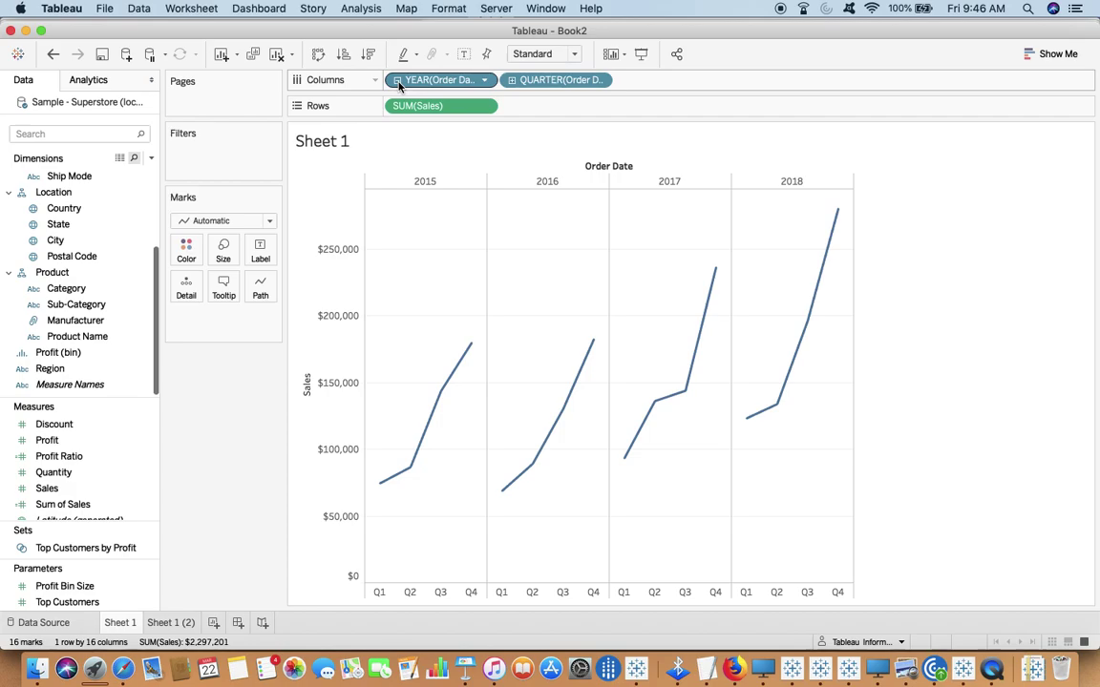
Step: Switch to Keynote and advance to the Table Calculations (View Level) slide
{"action": "key", "text": "super+Tab"}
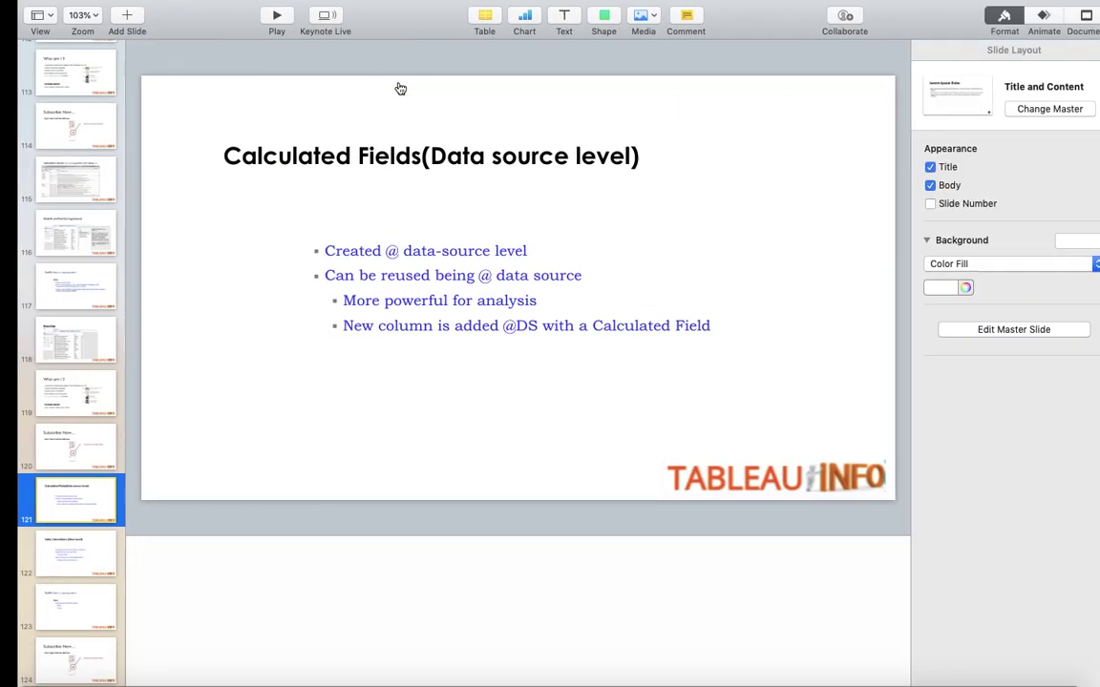
{"action": "key", "text": "Down"}
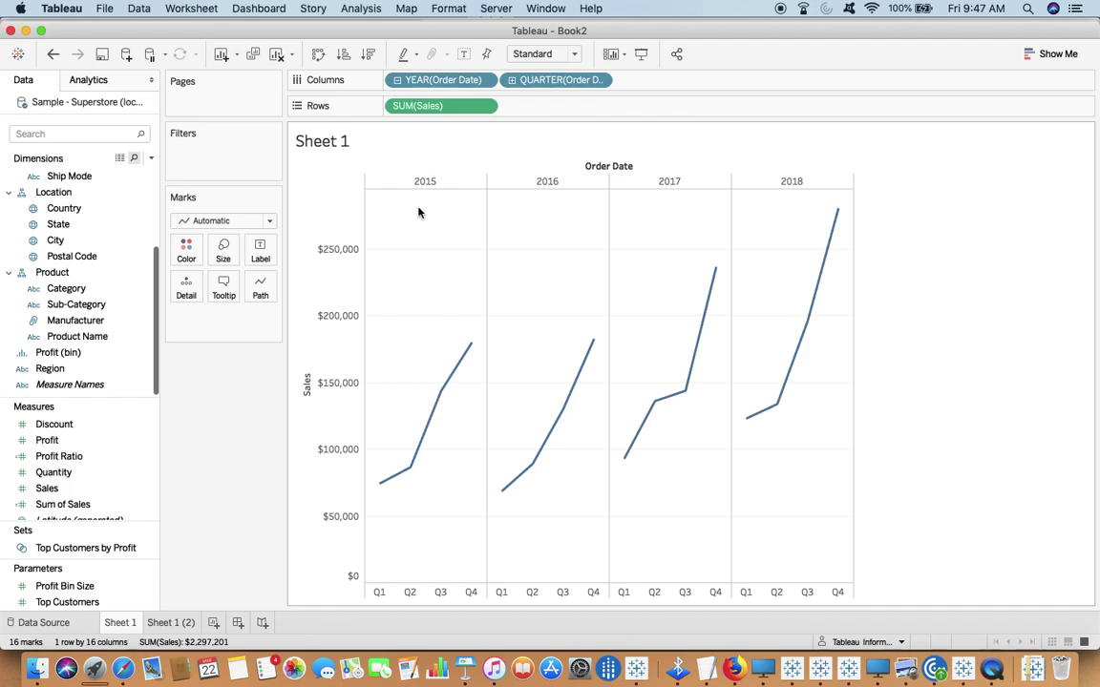
Step: Cycle through the open applications with Cmd+Tab to bring Keynote forward
{"action": "mouse_move", "coordinate": [471, 349]}
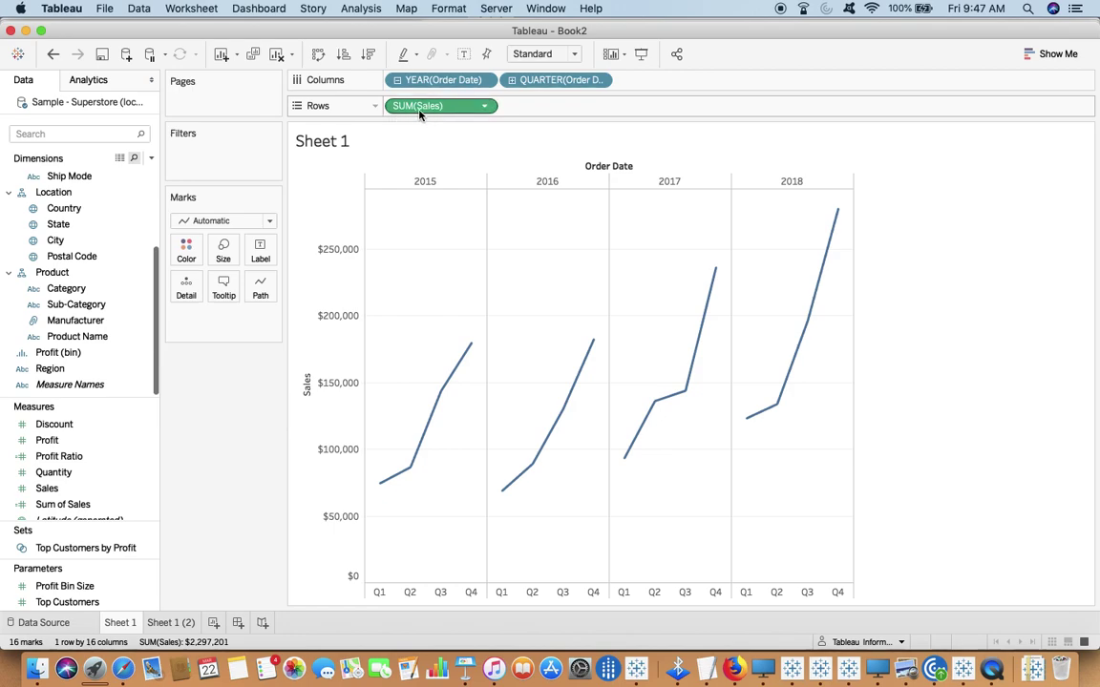
{"action": "key", "text": "super+Tab"}
{"action": "key", "text": "super+Tab"}
{"action": "key", "text": "super+Tab"}
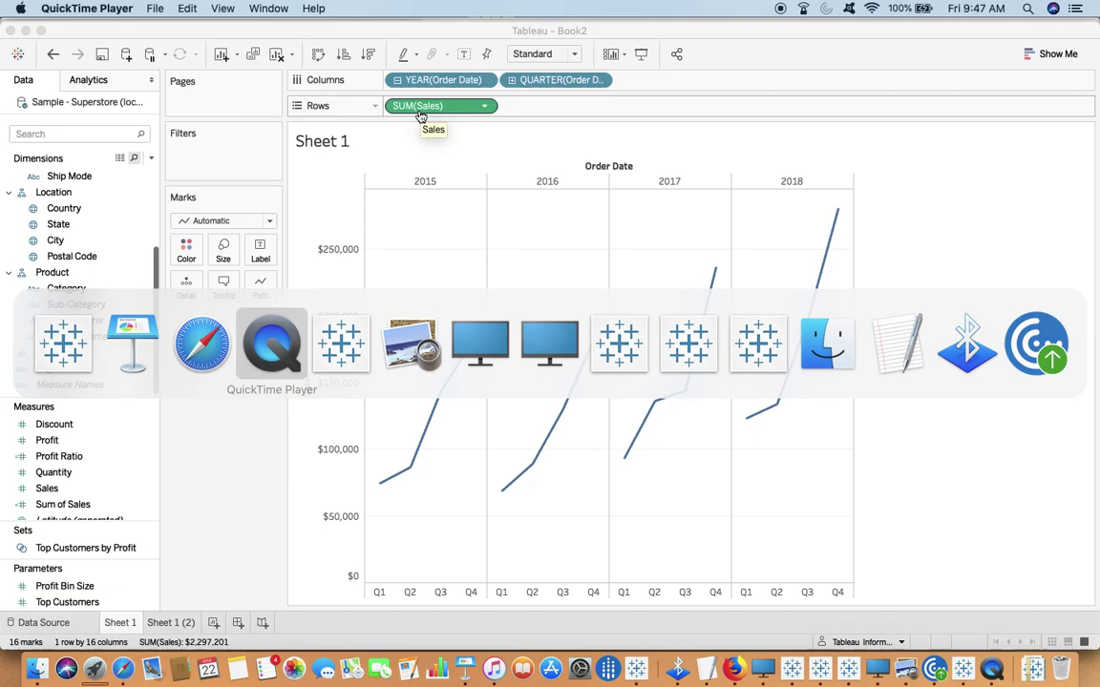
{"action": "key", "text": "super+Tab"}
{"action": "key", "text": "super+Tab"}
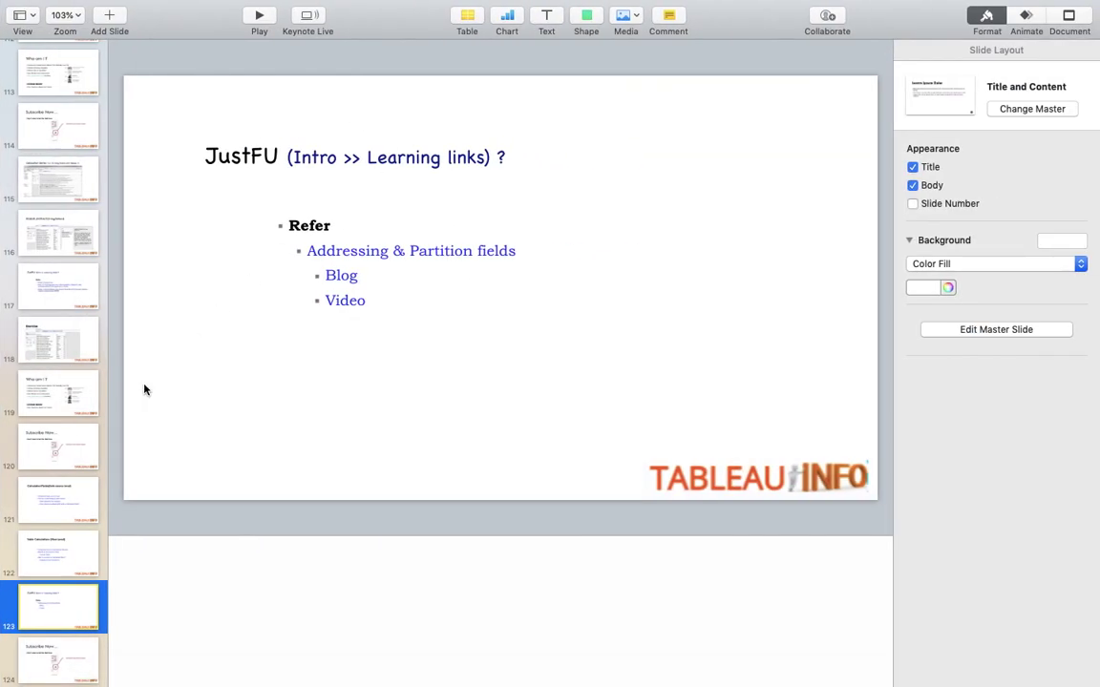
Step: Jump to slide 122, 'Table Calculations (View Level)', in Keynote
{"action": "left_click", "coordinate": [62, 540]}
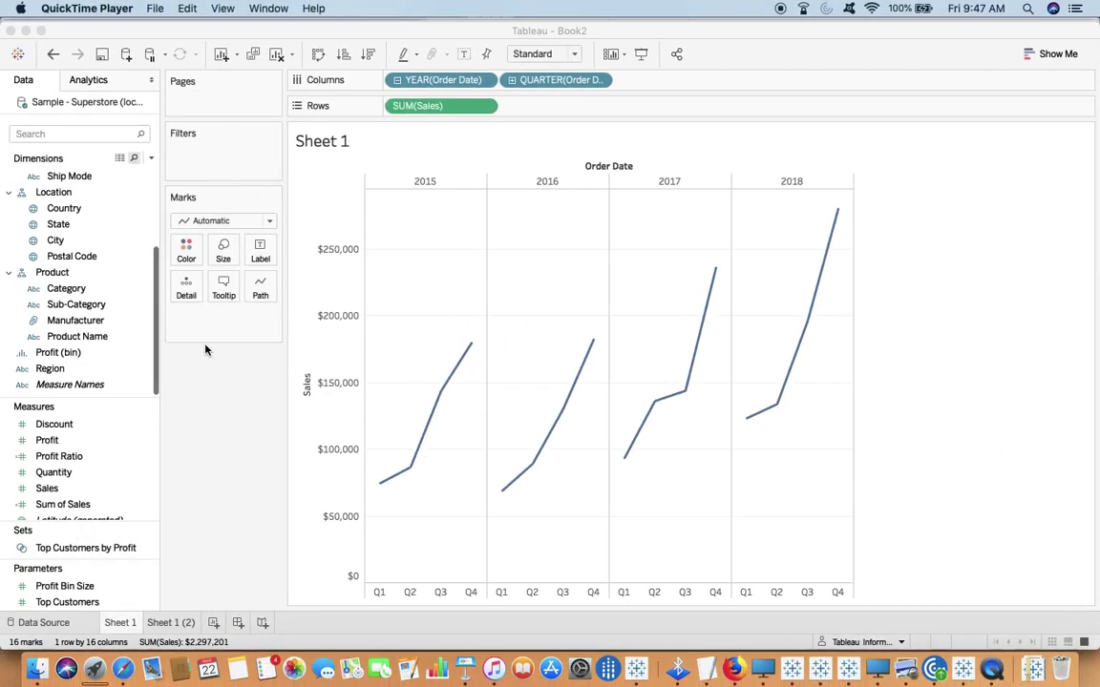
Step: Collapse YEAR(Order Date) to yearly totals, re-expand it to quarters, then flip to Keynote and back
{"action": "left_click", "coordinate": [398, 80]}
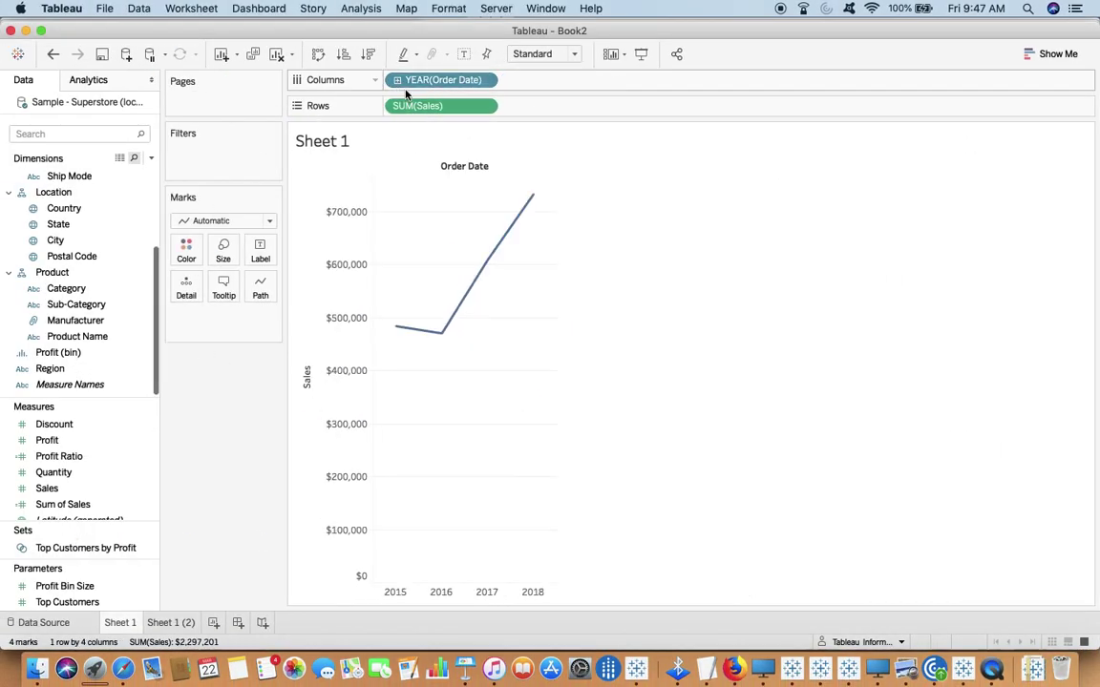
{"action": "left_click", "coordinate": [397, 81]}
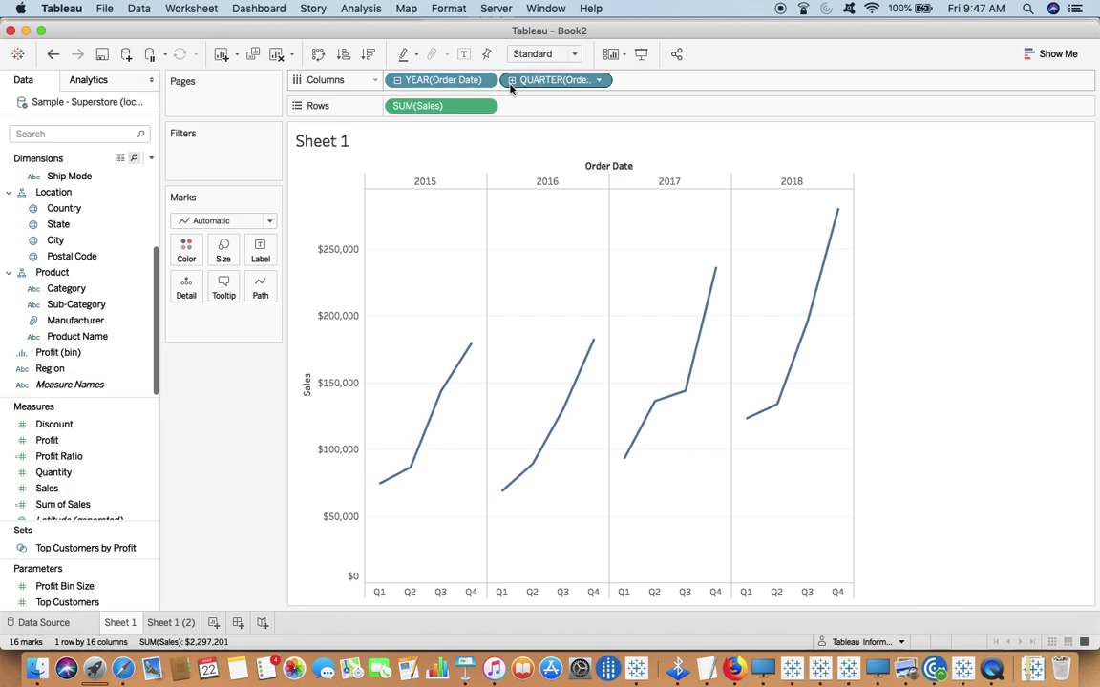
{"action": "key", "text": "super+Tab"}
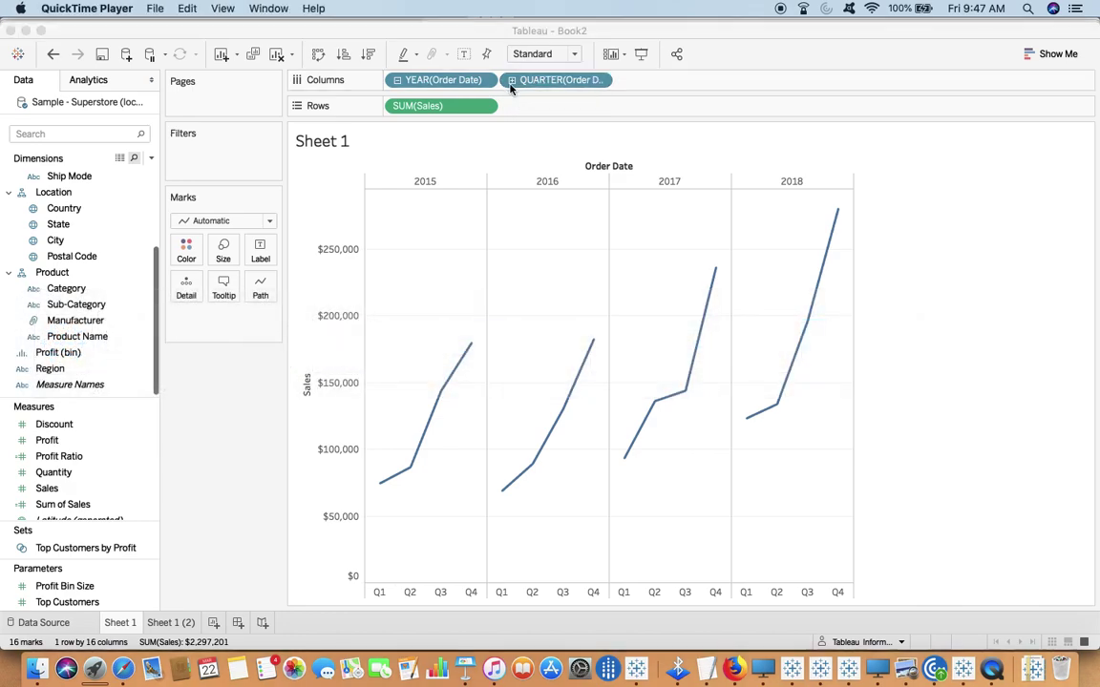
{"action": "key", "text": "super+Tab"}
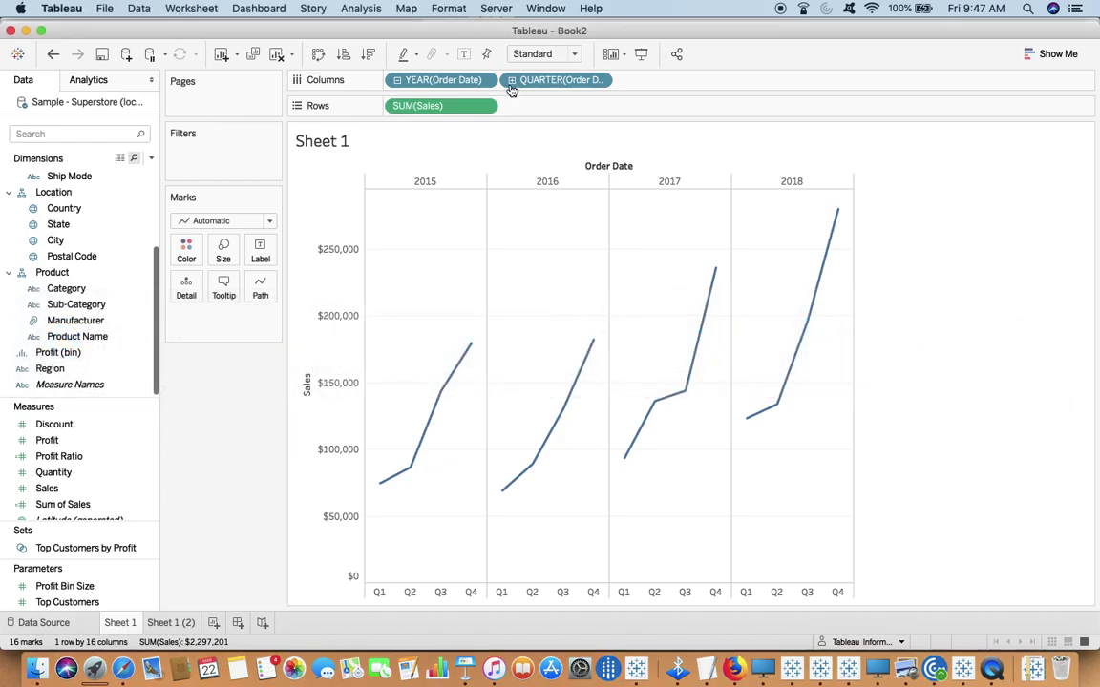
{"action": "key", "text": "super+Tab"}
{"action": "key", "text": "super+Tab"}
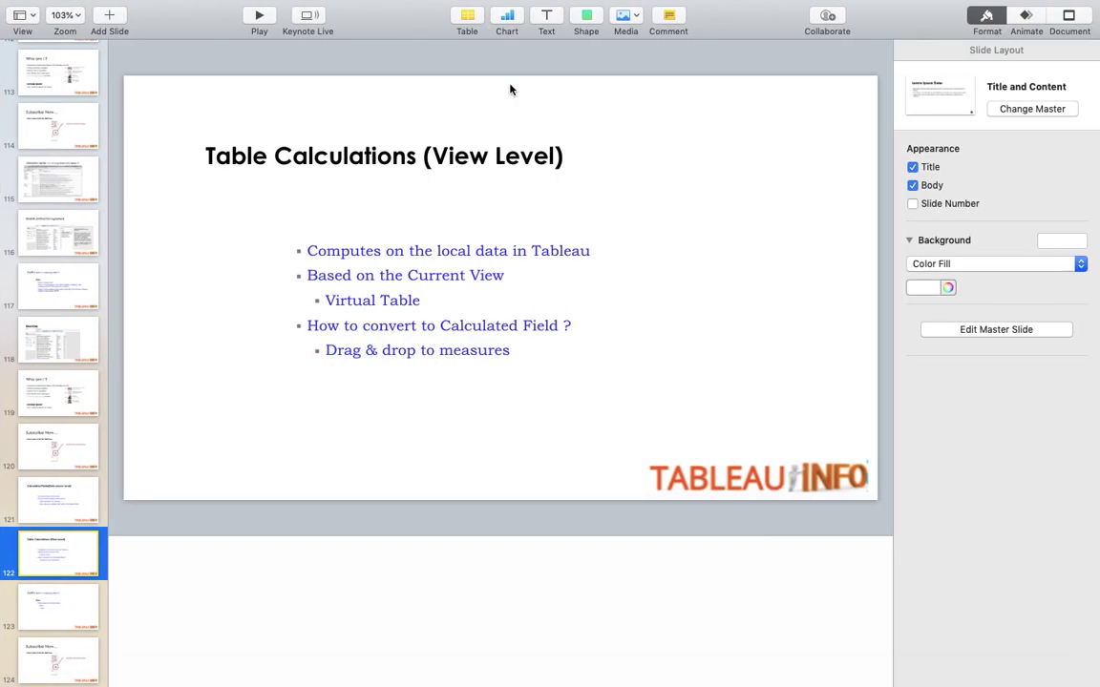
{"action": "key", "text": "super+Tab"}
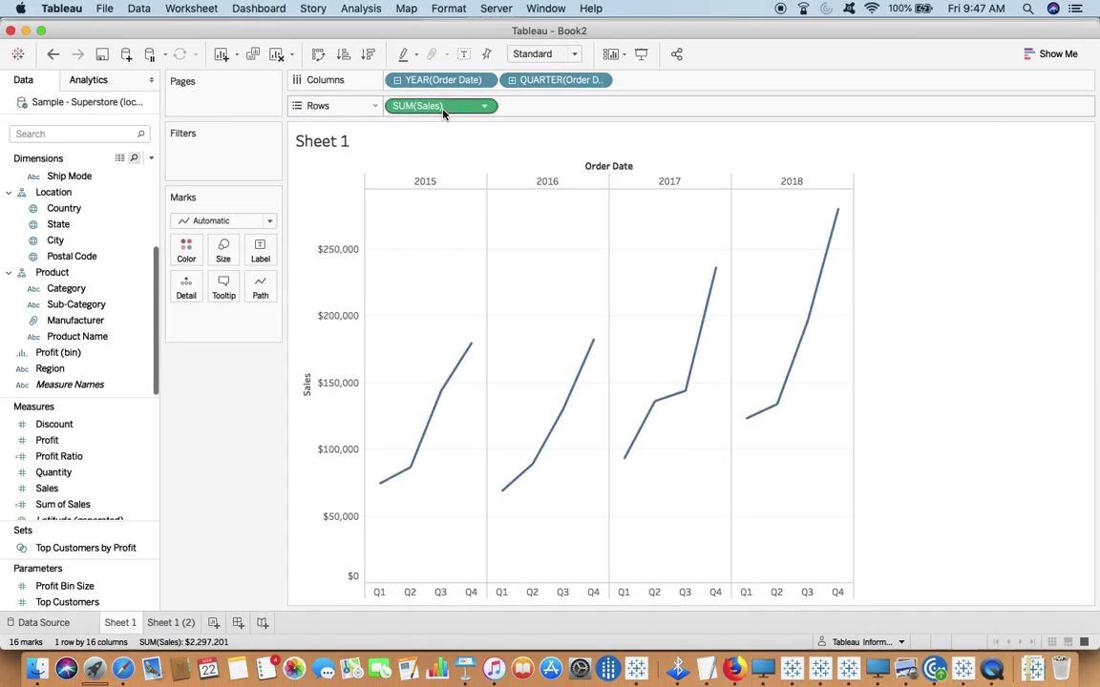
Step: Apply a Running Total quick table calculation to the SUM(Sales) field
{"action": "left_click", "coordinate": [486, 107]}
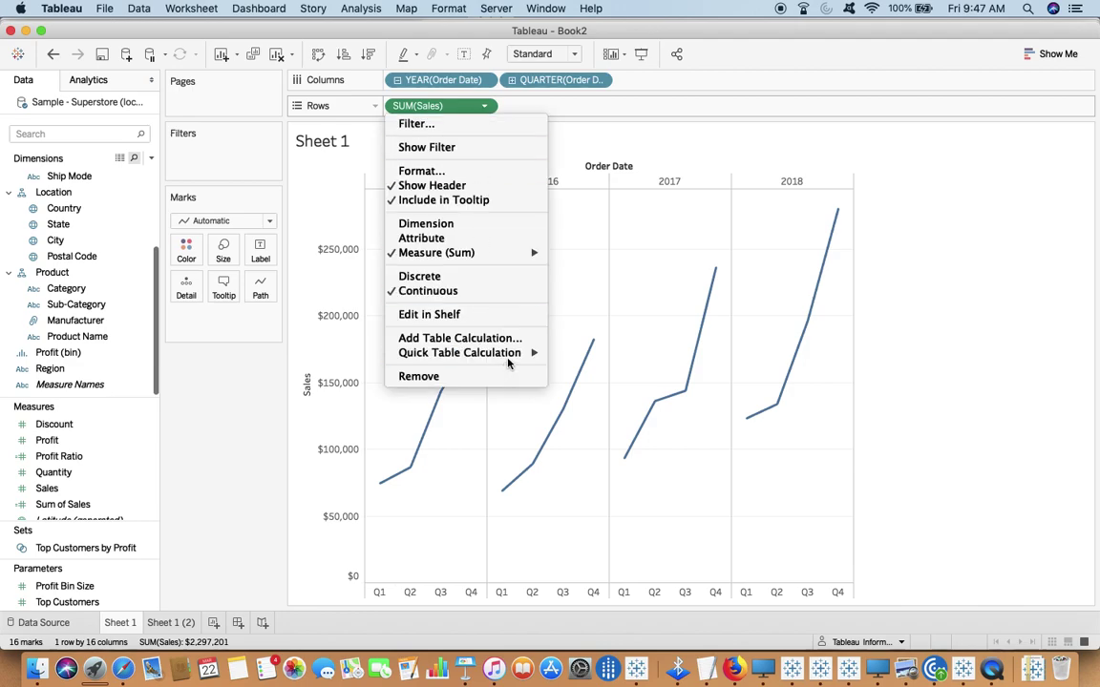
{"action": "mouse_move", "coordinate": [506, 353]}
{"action": "left_click", "coordinate": [597, 355]}
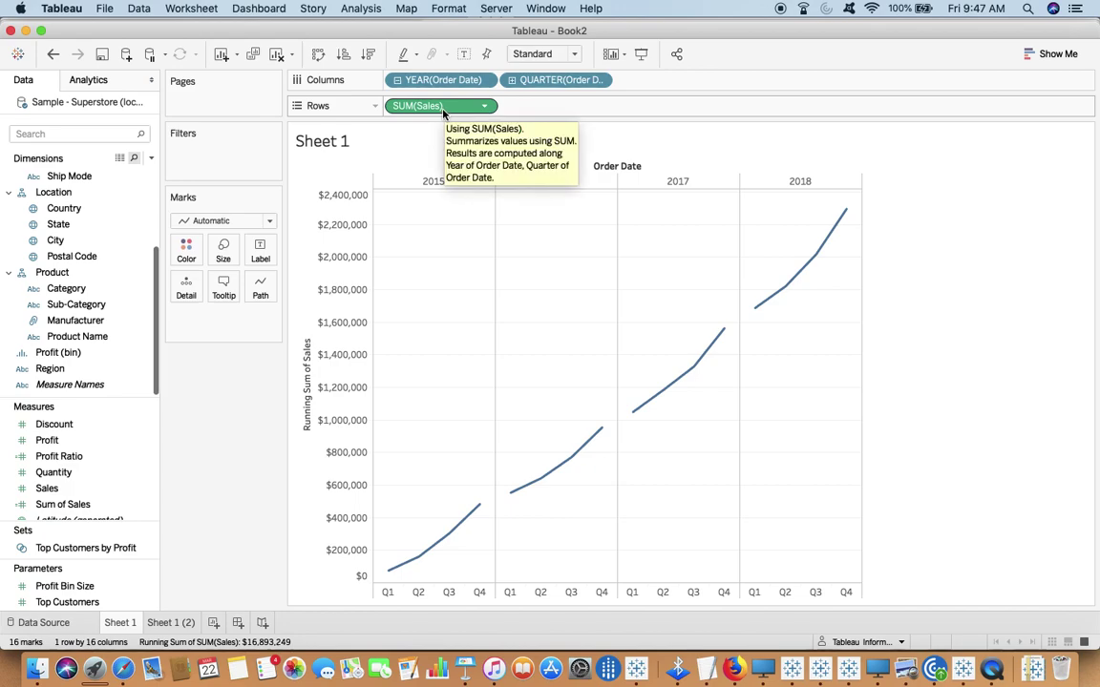
Step: Open the Sales pill's formula to show RUNNING_SUM(SUM([Sales]))
{"action": "right_click", "coordinate": [84, 256]}
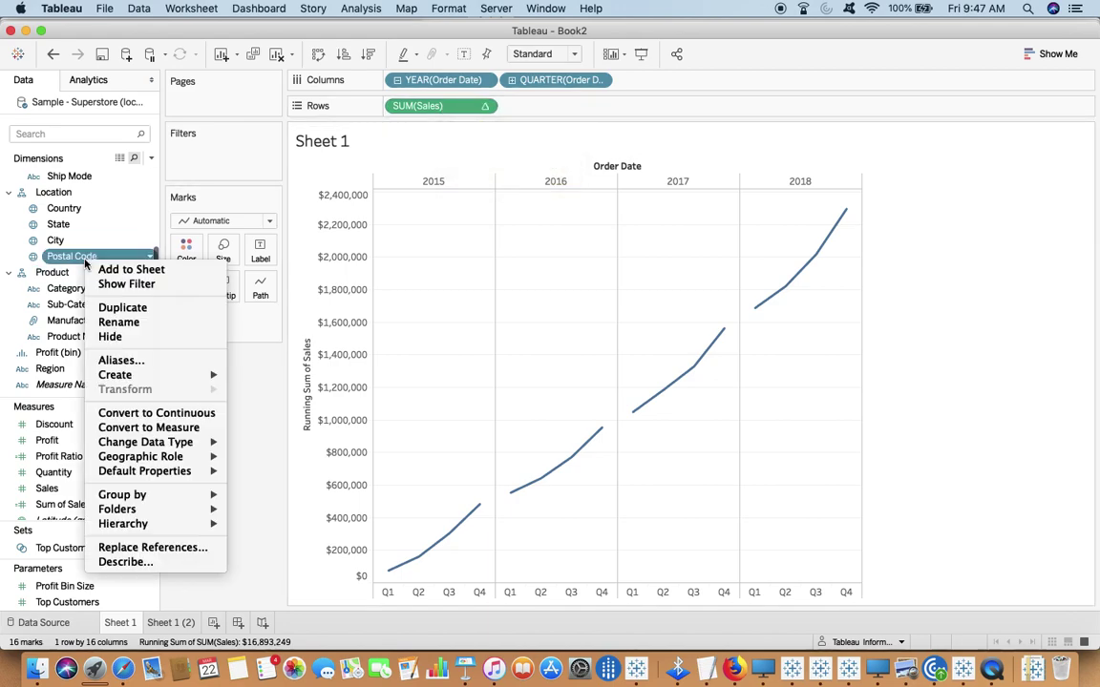
{"action": "mouse_move", "coordinate": [122, 377]}
{"action": "left_click", "coordinate": [452, 106]}
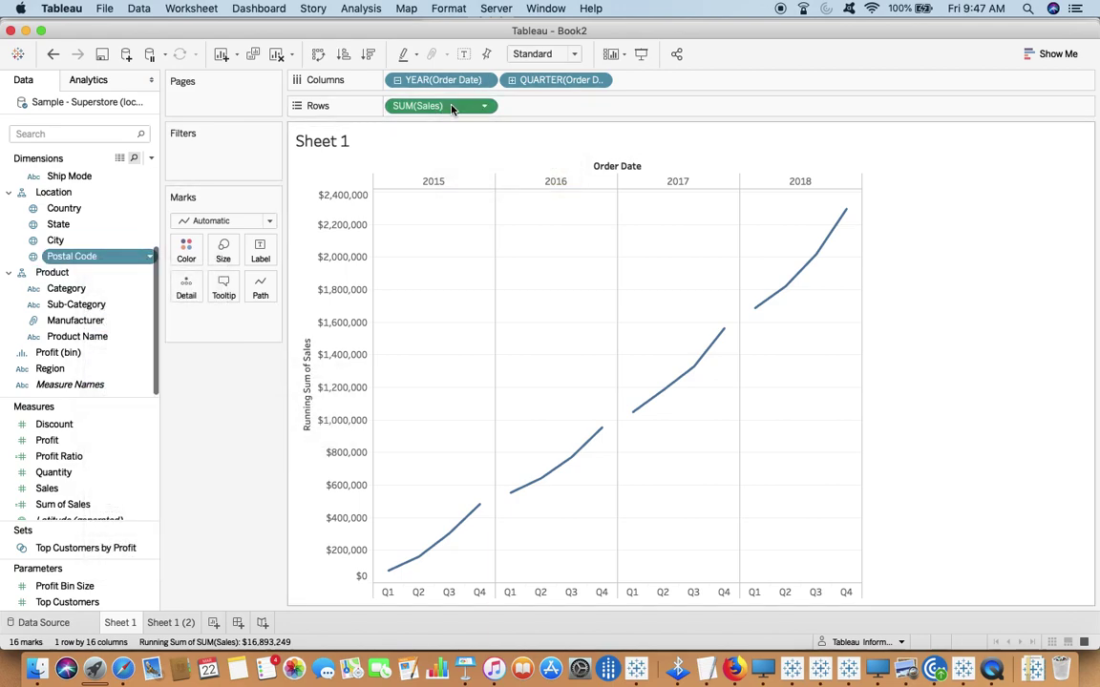
{"action": "double_click", "coordinate": [451, 106]}
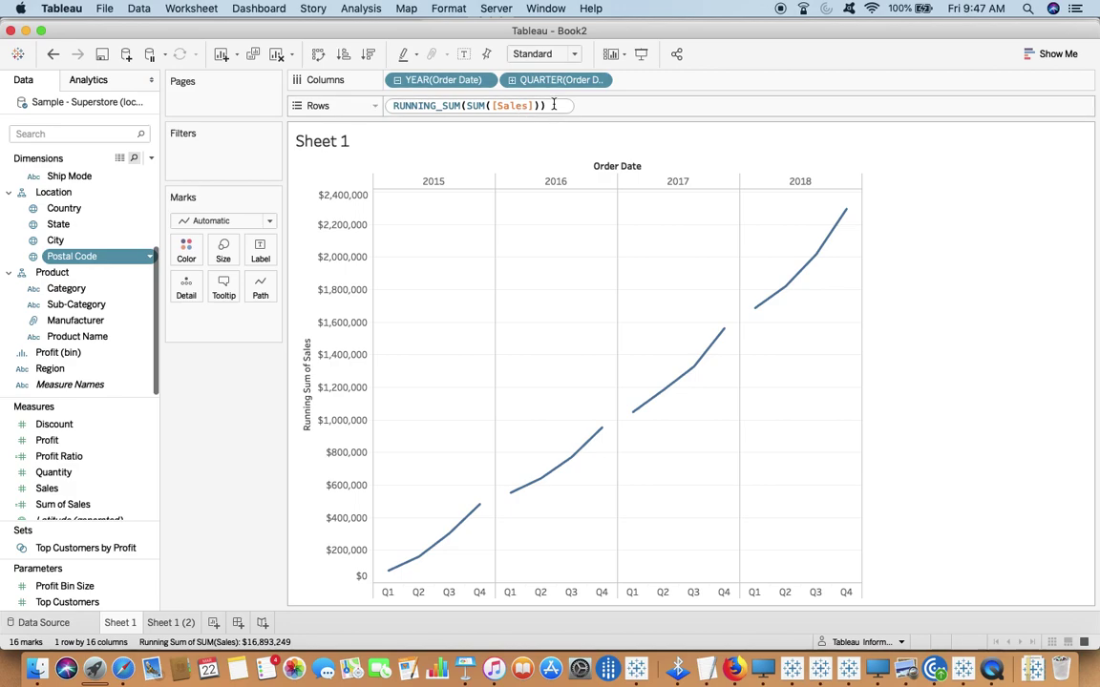
{"action": "left_click_drag", "start_coordinate": [545, 105], "coordinate": [346, 95]}
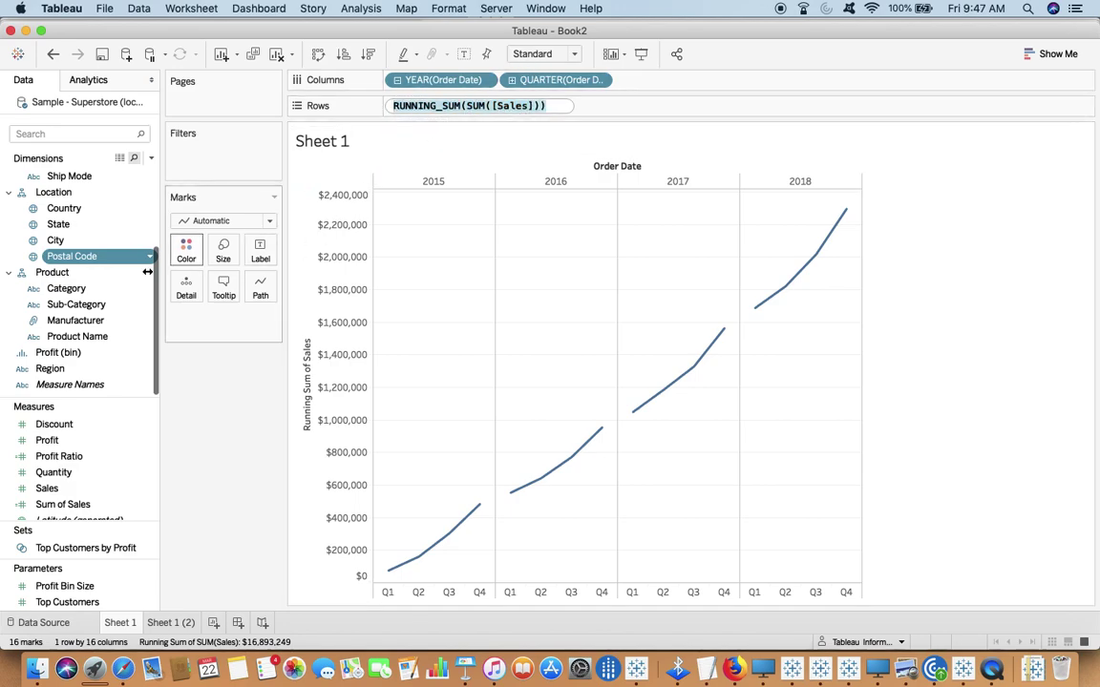
Step: Save the running-sum pill into Measures as 'Running Total' and view its column on the Data Source page
{"action": "right_click", "coordinate": [106, 305]}
{"action": "mouse_move", "coordinate": [229, 415]}
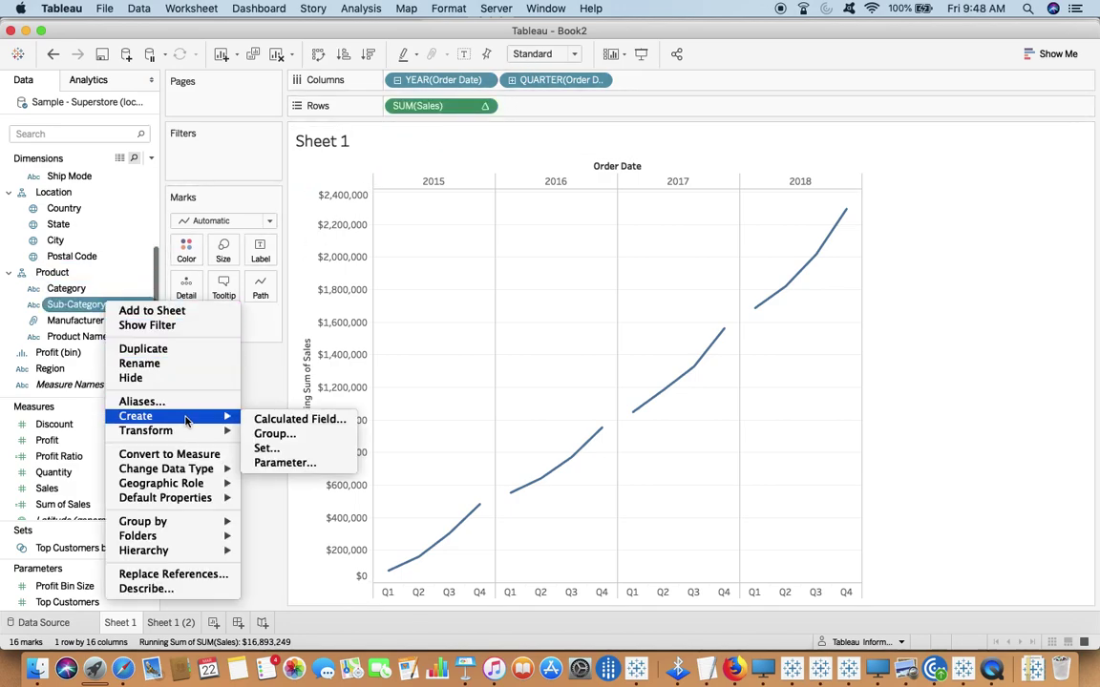
{"action": "left_click", "coordinate": [245, 329]}
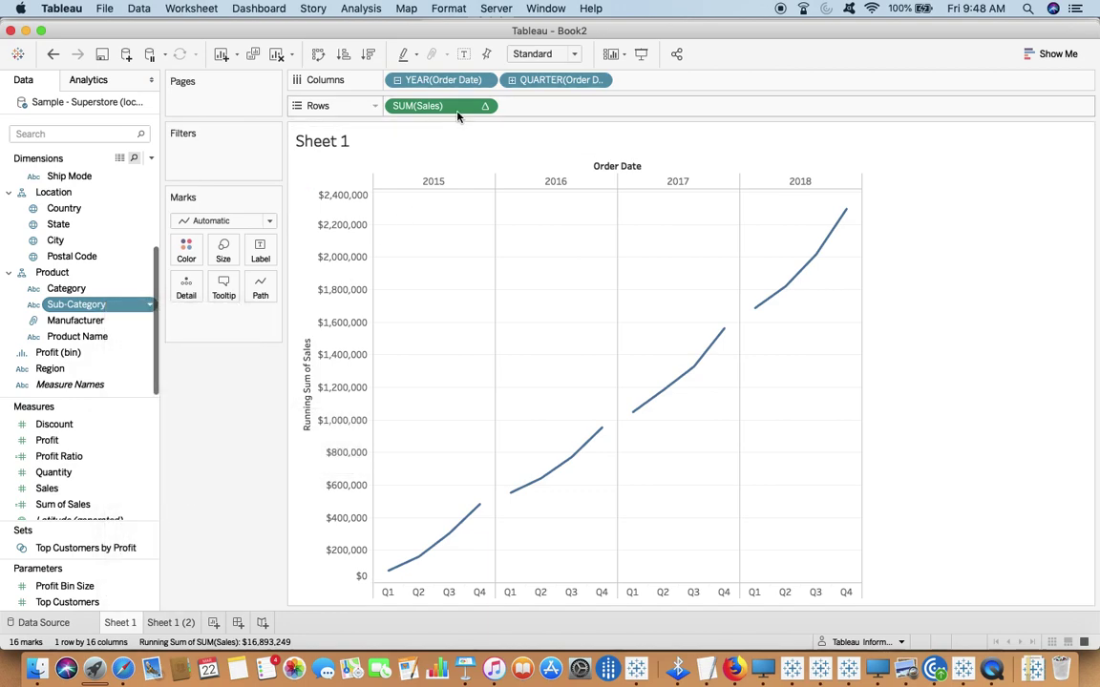
{"action": "left_click_drag", "start_coordinate": [393, 93], "coordinate": [72, 455]}
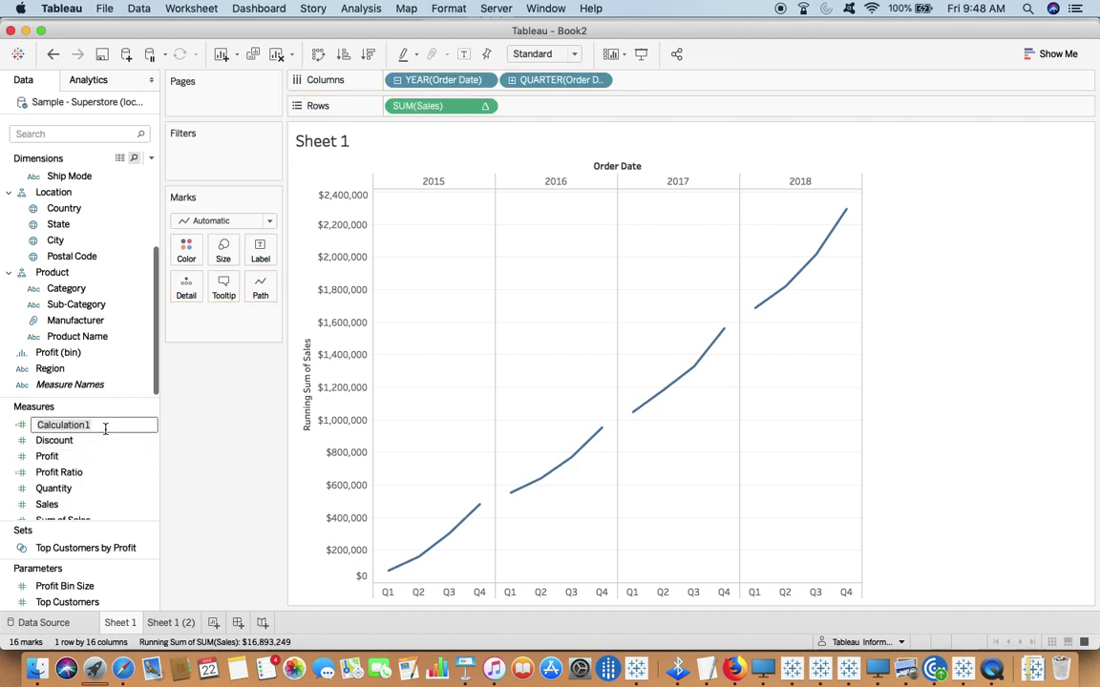
{"action": "type", "text": "Running Total"}
{"action": "key", "text": "Return"}
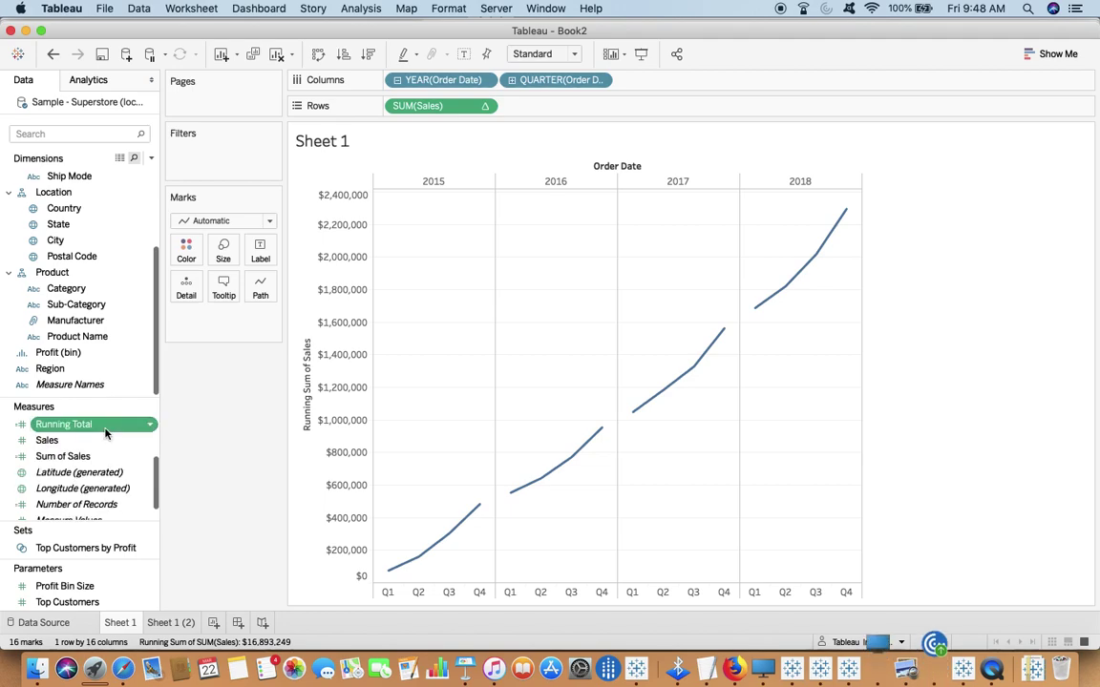
{"action": "left_click", "coordinate": [43, 622]}
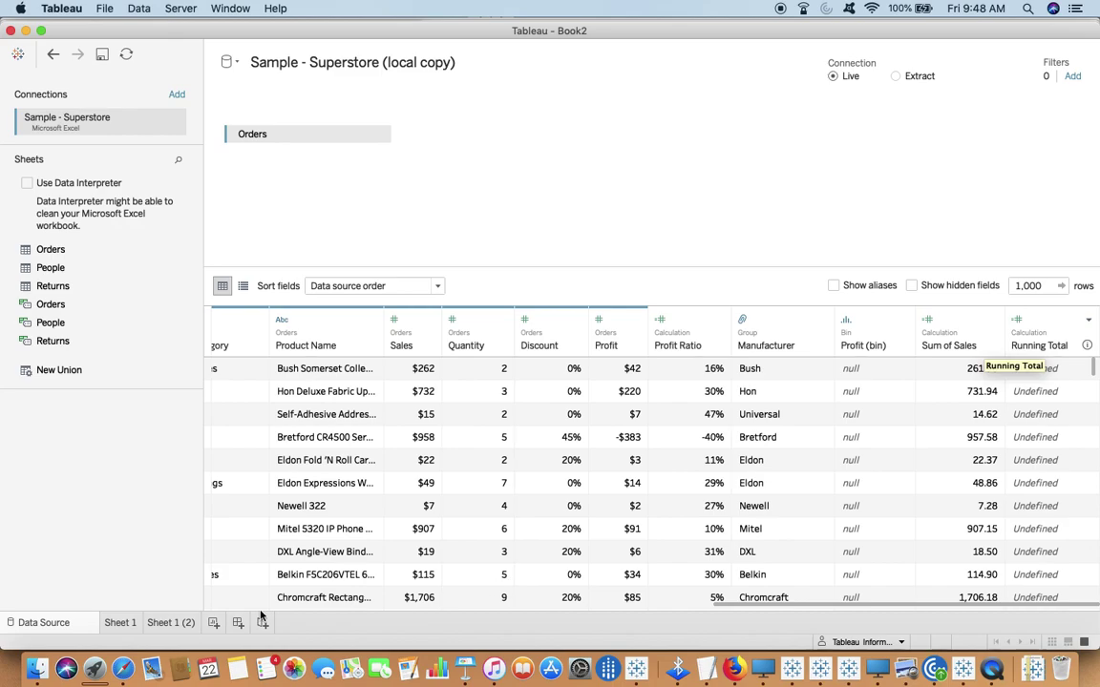
Step: Return to the Sheet 1 running-total chart, then switch to Keynote's slide 122
{"action": "left_click", "coordinate": [131, 626]}
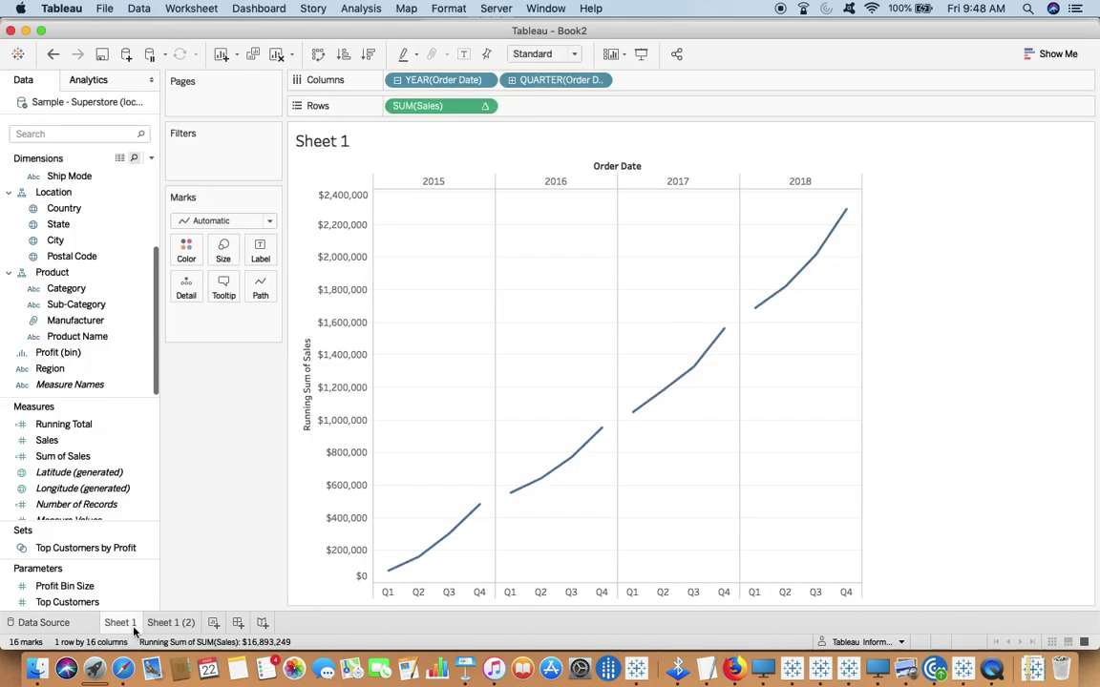
{"action": "key", "text": "super+Tab"}
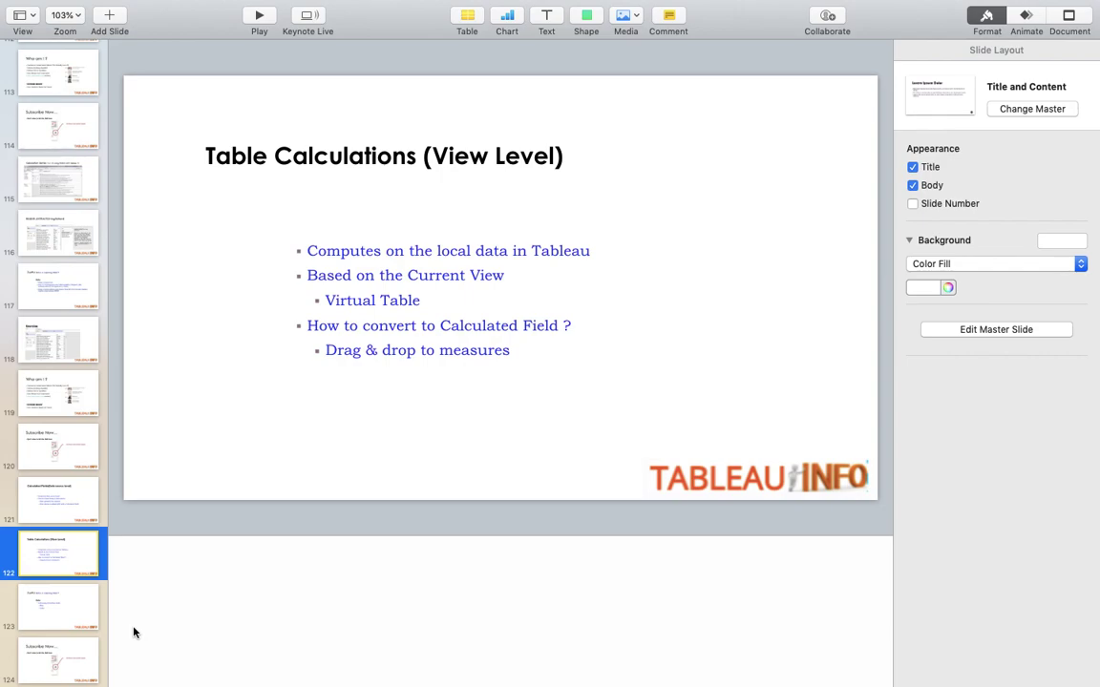
Step: Advance past the JustFU links slide to slide 124 'Subscribe Now…' and open QuickTime Player's Dock menu
{"action": "key", "text": "Down"}
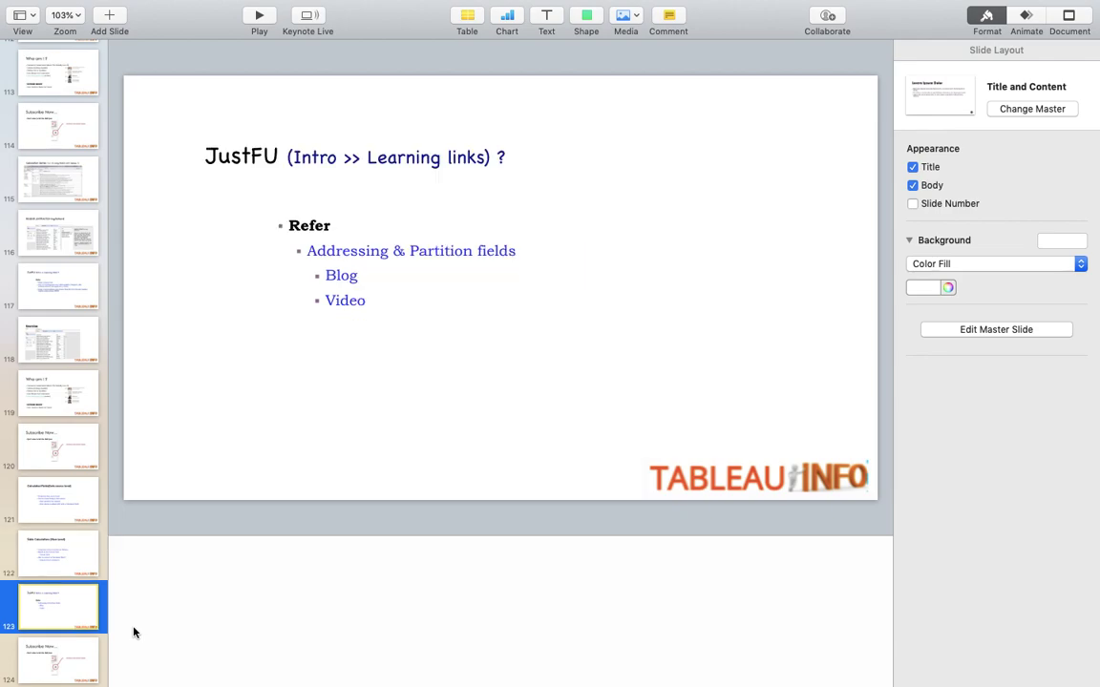
{"action": "key", "text": "Down"}
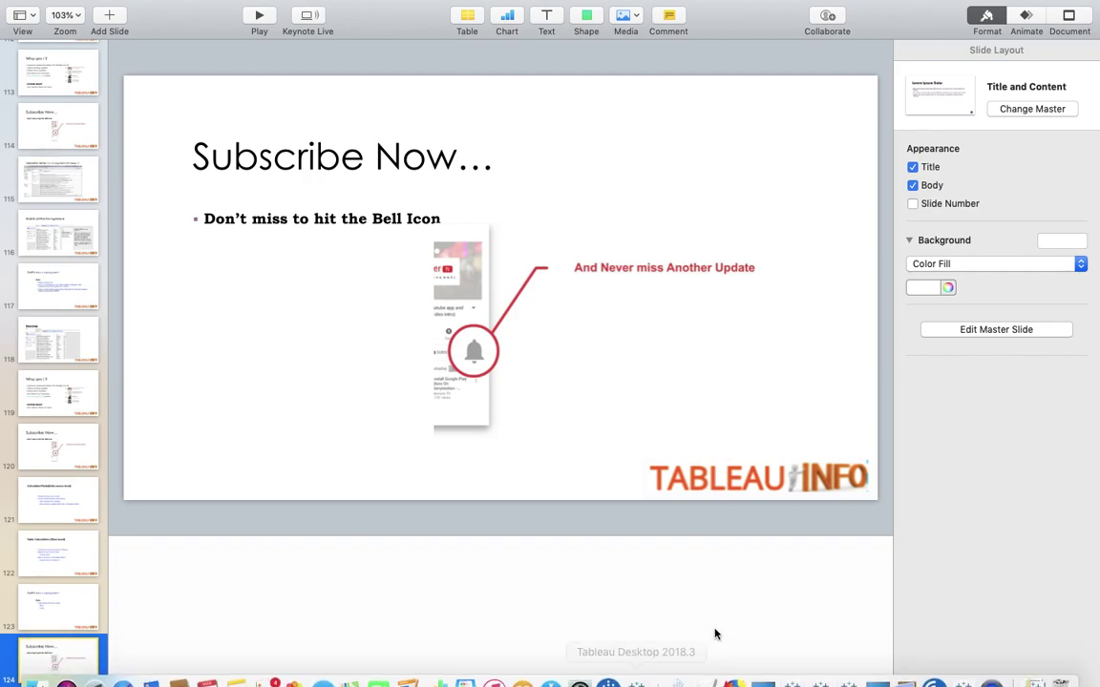
{"action": "mouse_move", "coordinate": [707, 680]}
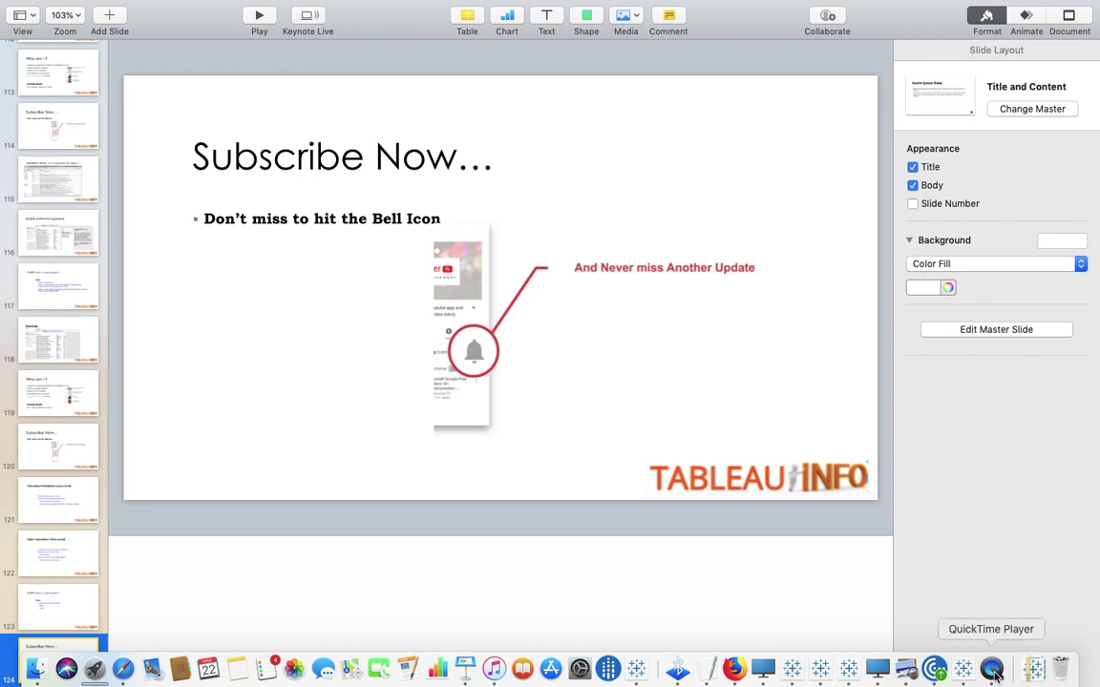
{"action": "right_click", "coordinate": [993, 671]}
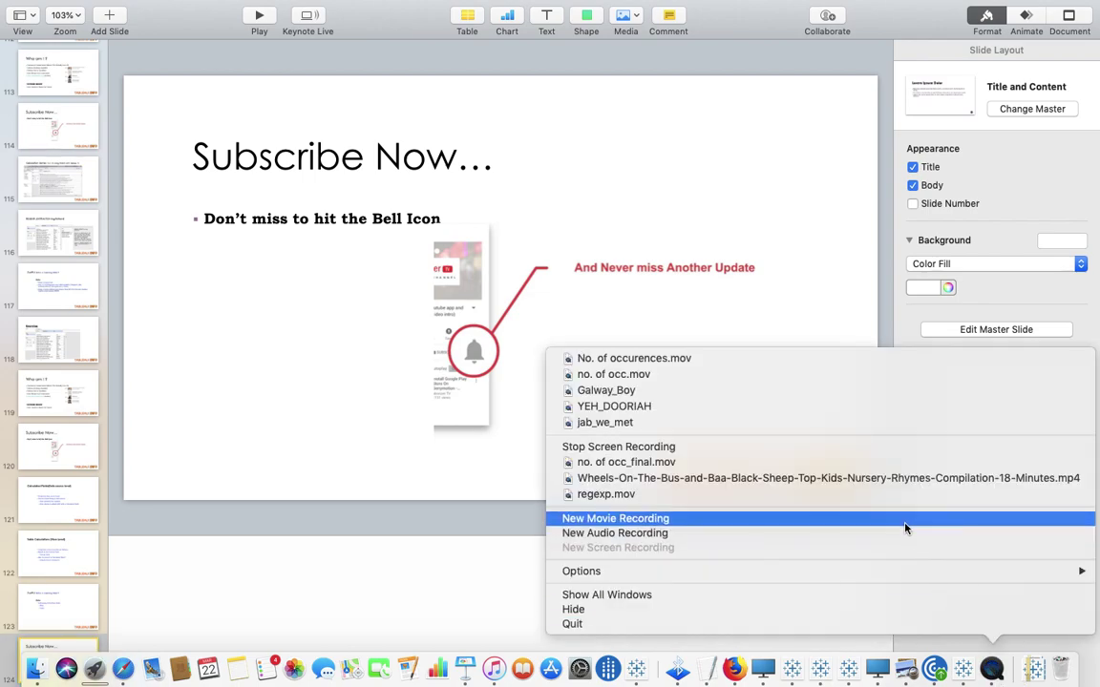